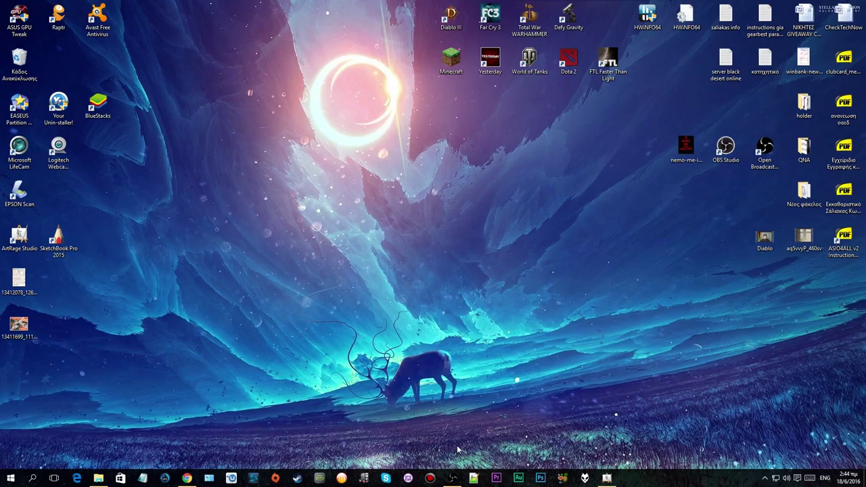
Step: Switch to ArtRage and handwrite the first list item "1) Λογαριασμός" near the top of the blank canvas
{"action": "mouse_move", "coordinate": [454, 479]}
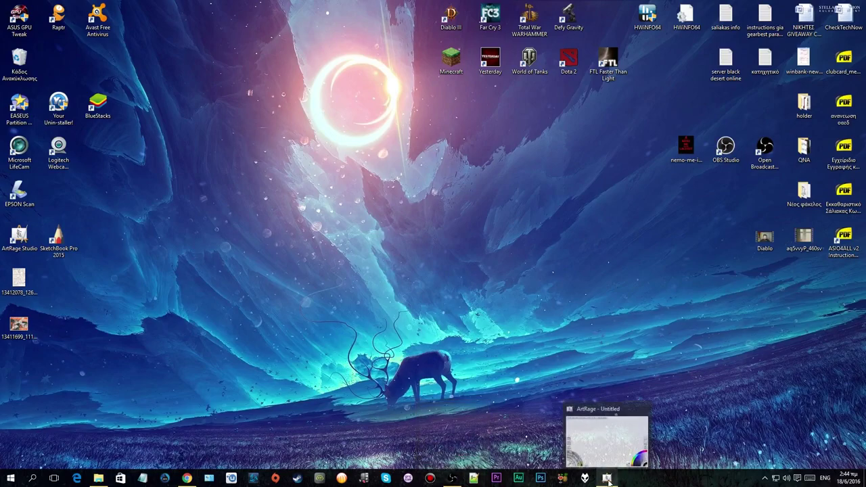
{"action": "left_click", "coordinate": [608, 479]}
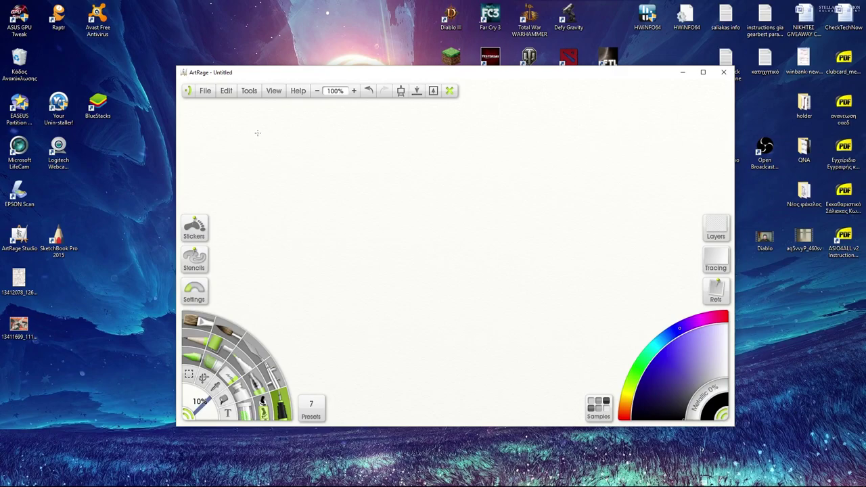
{"action": "left_click_drag", "start_coordinate": [262, 125], "coordinate": [260, 146]}
{"action": "mouse_move", "coordinate": [304, 118]}
{"action": "left_mouse_down"}
{"action": "mouse_move", "coordinate": [311, 143]}
{"action": "mouse_move", "coordinate": [326, 129]}
{"action": "mouse_move", "coordinate": [336, 148]}
{"action": "mouse_move", "coordinate": [343, 130]}
{"action": "left_mouse_up"}
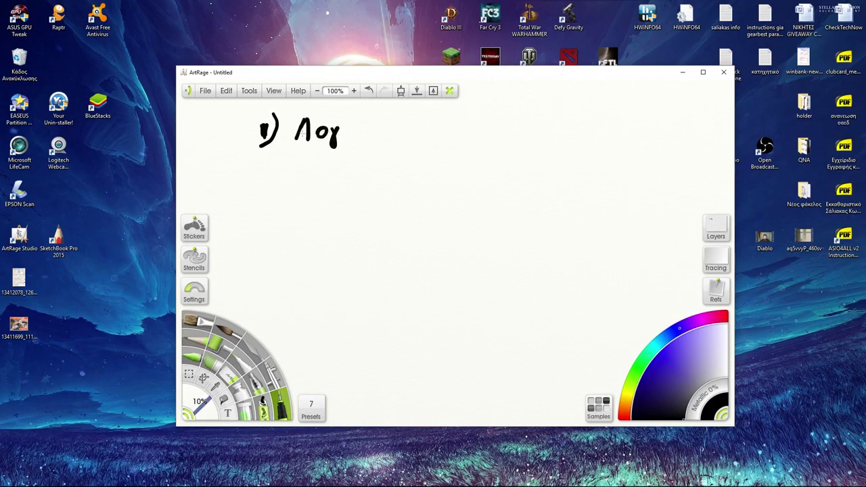
{"action": "mouse_move", "coordinate": [350, 126]}
{"action": "left_mouse_down"}
{"action": "mouse_move", "coordinate": [339, 135]}
{"action": "mouse_move", "coordinate": [409, 141]}
{"action": "mouse_move", "coordinate": [426, 140]}
{"action": "mouse_move", "coordinate": [425, 123]}
{"action": "mouse_move", "coordinate": [449, 142]}
{"action": "left_mouse_up"}
{"action": "left_click_drag", "start_coordinate": [463, 122], "coordinate": [458, 129]}
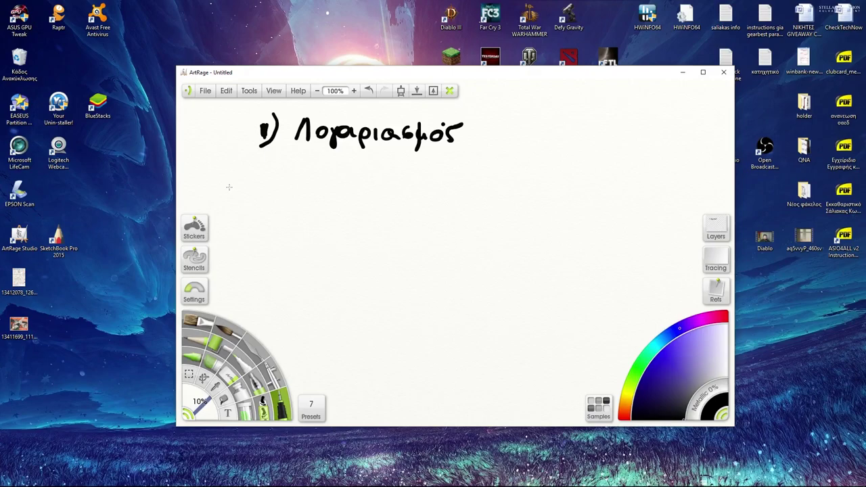
Step: Handwrite the second list item "2) Web banking" beneath the first one
{"action": "left_click_drag", "start_coordinate": [252, 171], "coordinate": [262, 169]}
{"action": "mouse_move", "coordinate": [265, 170]}
{"action": "left_mouse_down"}
{"action": "mouse_move", "coordinate": [254, 172]}
{"action": "mouse_move", "coordinate": [268, 180]}
{"action": "mouse_move", "coordinate": [253, 195]}
{"action": "mouse_move", "coordinate": [275, 193]}
{"action": "mouse_move", "coordinate": [270, 201]}
{"action": "left_mouse_up"}
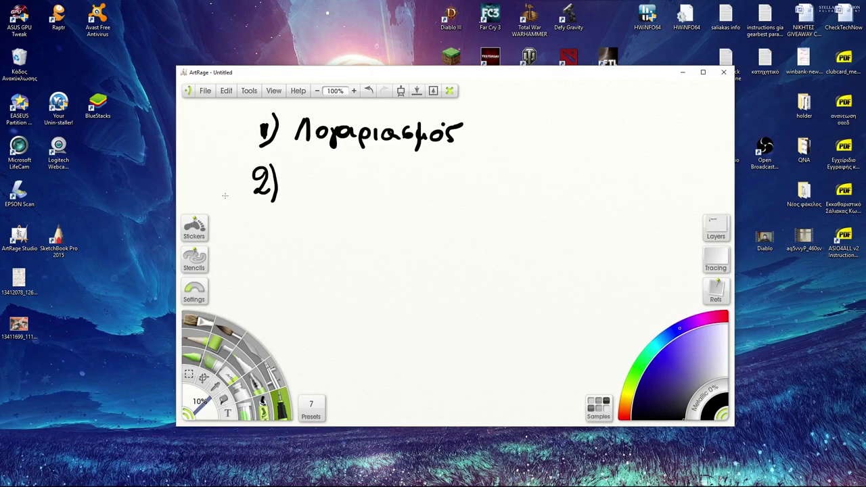
{"action": "left_click", "coordinate": [285, 176]}
{"action": "mouse_move", "coordinate": [285, 173]}
{"action": "left_mouse_down"}
{"action": "mouse_move", "coordinate": [308, 174]}
{"action": "mouse_move", "coordinate": [326, 192]}
{"action": "mouse_move", "coordinate": [457, 189]}
{"action": "mouse_move", "coordinate": [471, 203]}
{"action": "left_mouse_up"}
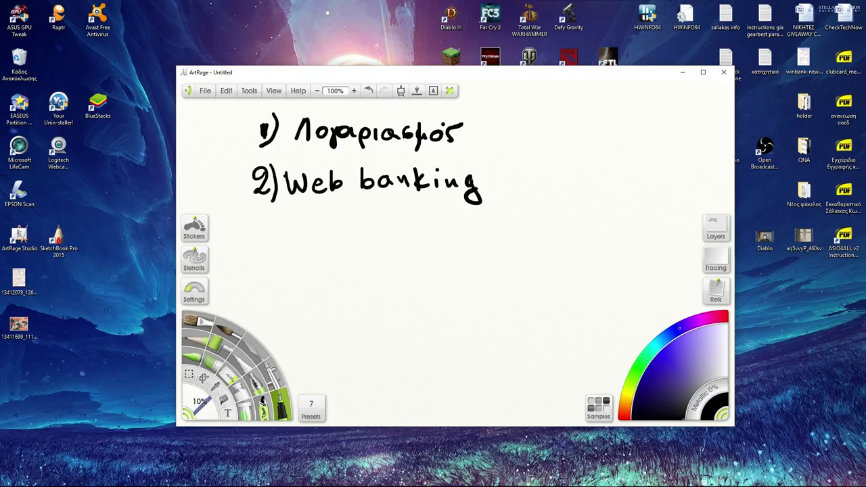
Step: Add the bullets "user name" and "pin" beside Web banking, and write the number "3)" below for the third item
{"action": "left_click", "coordinate": [500, 164]}
{"action": "mouse_move", "coordinate": [517, 157]}
{"action": "left_mouse_down"}
{"action": "mouse_move", "coordinate": [532, 166]}
{"action": "mouse_move", "coordinate": [641, 160]}
{"action": "left_mouse_up"}
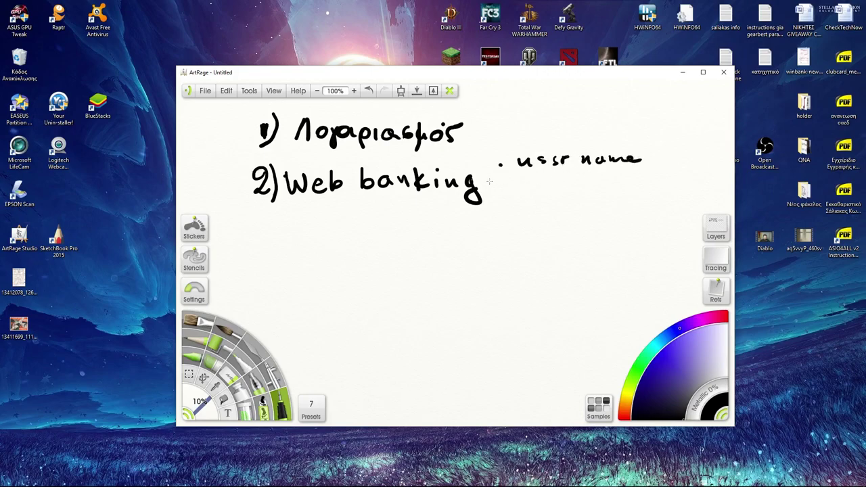
{"action": "left_click", "coordinate": [502, 187]}
{"action": "mouse_move", "coordinate": [513, 183]}
{"action": "left_mouse_down"}
{"action": "mouse_move", "coordinate": [515, 203]}
{"action": "mouse_move", "coordinate": [518, 192]}
{"action": "mouse_move", "coordinate": [553, 188]}
{"action": "left_mouse_up"}
{"action": "mouse_move", "coordinate": [258, 228]}
{"action": "left_mouse_down"}
{"action": "mouse_move", "coordinate": [271, 226]}
{"action": "mouse_move", "coordinate": [262, 232]}
{"action": "mouse_move", "coordinate": [270, 238]}
{"action": "mouse_move", "coordinate": [256, 238]}
{"action": "left_mouse_up"}
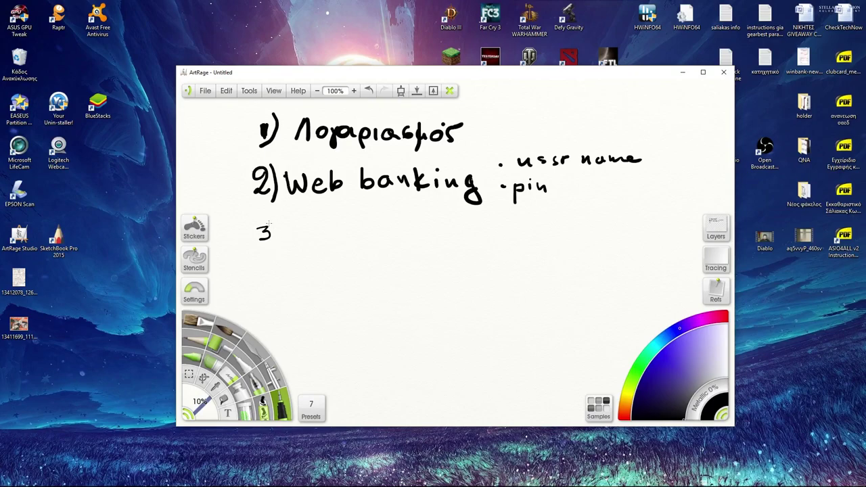
{"action": "mouse_move", "coordinate": [269, 221]}
{"action": "left_mouse_down"}
{"action": "mouse_move", "coordinate": [275, 238]}
{"action": "mouse_move", "coordinate": [267, 245]}
{"action": "left_mouse_up"}
Step: Sketch "Gr" with an arrow to "Eng" above a box containing a euro sign, beside the first list item
{"action": "mouse_move", "coordinate": [548, 104]}
{"action": "left_mouse_down"}
{"action": "mouse_move", "coordinate": [546, 114]}
{"action": "mouse_move", "coordinate": [621, 110]}
{"action": "left_mouse_up"}
{"action": "mouse_move", "coordinate": [613, 104]}
{"action": "left_mouse_down"}
{"action": "mouse_move", "coordinate": [622, 110]}
{"action": "mouse_move", "coordinate": [613, 115]}
{"action": "left_mouse_up"}
{"action": "mouse_move", "coordinate": [643, 89]}
{"action": "left_mouse_down"}
{"action": "mouse_move", "coordinate": [642, 103]}
{"action": "mouse_move", "coordinate": [640, 96]}
{"action": "left_mouse_up"}
{"action": "mouse_move", "coordinate": [646, 104]}
{"action": "left_mouse_down"}
{"action": "mouse_move", "coordinate": [651, 97]}
{"action": "mouse_move", "coordinate": [655, 104]}
{"action": "left_mouse_up"}
{"action": "mouse_move", "coordinate": [667, 95]}
{"action": "left_mouse_down"}
{"action": "mouse_move", "coordinate": [663, 139]}
{"action": "mouse_move", "coordinate": [680, 115]}
{"action": "mouse_move", "coordinate": [632, 110]}
{"action": "mouse_move", "coordinate": [652, 130]}
{"action": "mouse_move", "coordinate": [647, 120]}
{"action": "left_mouse_up"}
{"action": "left_click_drag", "start_coordinate": [638, 124], "coordinate": [654, 128]}
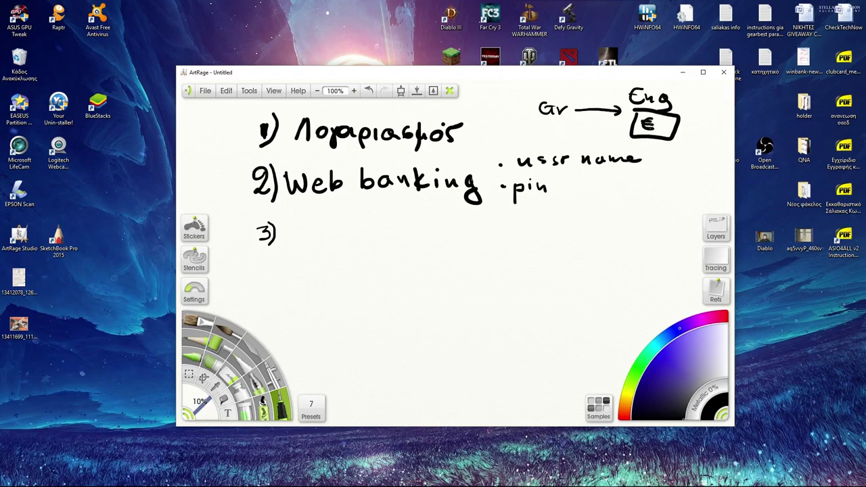
Step: Draw an arrow from the Eng euro box down to a circled "Paypal", and maximize the ArtRage window
{"action": "left_click_drag", "start_coordinate": [566, 109], "coordinate": [630, 115]}
{"action": "mouse_move", "coordinate": [670, 140]}
{"action": "left_mouse_down"}
{"action": "mouse_move", "coordinate": [644, 217]}
{"action": "mouse_move", "coordinate": [646, 203]}
{"action": "left_mouse_up"}
{"action": "mouse_move", "coordinate": [657, 201]}
{"action": "left_mouse_down"}
{"action": "mouse_move", "coordinate": [673, 205]}
{"action": "mouse_move", "coordinate": [668, 223]}
{"action": "left_mouse_up"}
{"action": "mouse_move", "coordinate": [678, 199]}
{"action": "left_mouse_down"}
{"action": "mouse_move", "coordinate": [677, 212]}
{"action": "mouse_move", "coordinate": [707, 185]}
{"action": "mouse_move", "coordinate": [691, 200]}
{"action": "mouse_move", "coordinate": [662, 175]}
{"action": "mouse_move", "coordinate": [624, 215]}
{"action": "mouse_move", "coordinate": [700, 227]}
{"action": "mouse_move", "coordinate": [727, 184]}
{"action": "mouse_move", "coordinate": [707, 177]}
{"action": "left_mouse_up"}
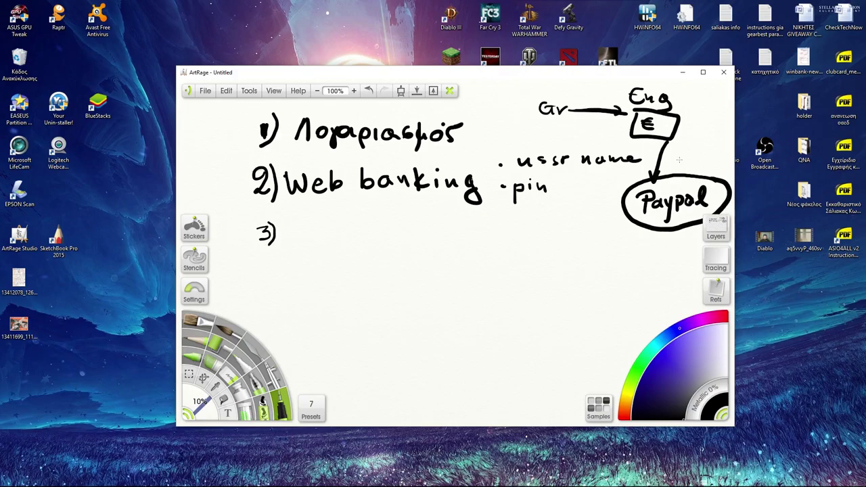
{"action": "left_click", "coordinate": [703, 72]}
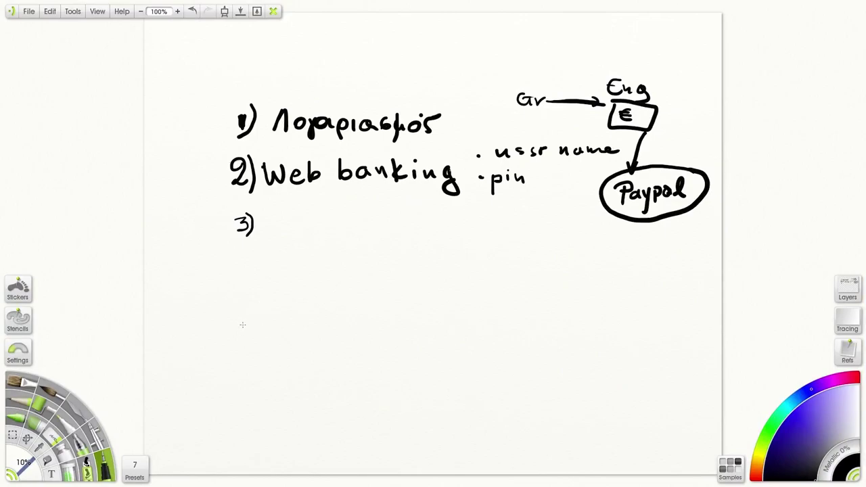
Step: Below the list, sketch "Gr" over a box with a euro sign and an arrow leading to "Paypal"
{"action": "mouse_move", "coordinate": [240, 321]}
{"action": "left_mouse_down"}
{"action": "mouse_move", "coordinate": [249, 330]}
{"action": "mouse_move", "coordinate": [317, 328]}
{"action": "left_mouse_up"}
{"action": "mouse_move", "coordinate": [230, 354]}
{"action": "left_mouse_down"}
{"action": "mouse_move", "coordinate": [269, 380]}
{"action": "mouse_move", "coordinate": [229, 352]}
{"action": "left_mouse_up"}
{"action": "mouse_move", "coordinate": [242, 361]}
{"action": "left_mouse_down"}
{"action": "mouse_move", "coordinate": [235, 369]}
{"action": "mouse_move", "coordinate": [244, 376]}
{"action": "mouse_move", "coordinate": [247, 366]}
{"action": "left_mouse_up"}
{"action": "mouse_move", "coordinate": [236, 370]}
{"action": "left_mouse_down"}
{"action": "mouse_move", "coordinate": [370, 358]}
{"action": "mouse_move", "coordinate": [365, 372]}
{"action": "mouse_move", "coordinate": [404, 358]}
{"action": "left_mouse_up"}
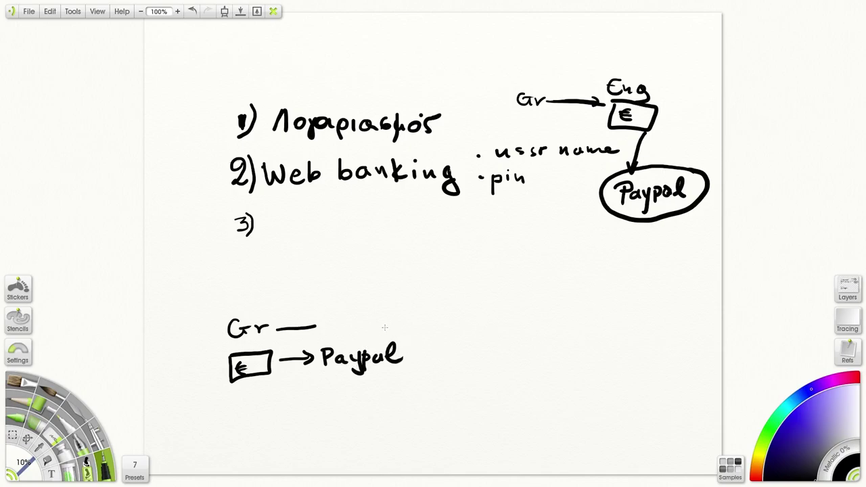
Step: Draw a crossed-out arrow labelled "CC" from the lower Paypal to the word "Ebay"
{"action": "mouse_move", "coordinate": [419, 318]}
{"action": "left_mouse_down"}
{"action": "mouse_move", "coordinate": [419, 330]}
{"action": "mouse_move", "coordinate": [482, 345]}
{"action": "left_mouse_up"}
{"action": "mouse_move", "coordinate": [463, 331]}
{"action": "left_mouse_down"}
{"action": "mouse_move", "coordinate": [431, 356]}
{"action": "mouse_move", "coordinate": [461, 359]}
{"action": "left_mouse_up"}
{"action": "mouse_move", "coordinate": [470, 337]}
{"action": "left_mouse_down"}
{"action": "mouse_move", "coordinate": [477, 342]}
{"action": "mouse_move", "coordinate": [473, 359]}
{"action": "left_mouse_up"}
{"action": "mouse_move", "coordinate": [520, 332]}
{"action": "left_mouse_down"}
{"action": "mouse_move", "coordinate": [521, 353]}
{"action": "mouse_move", "coordinate": [517, 345]}
{"action": "left_mouse_up"}
{"action": "mouse_move", "coordinate": [530, 329]}
{"action": "left_mouse_down"}
{"action": "mouse_move", "coordinate": [535, 355]}
{"action": "mouse_move", "coordinate": [541, 343]}
{"action": "left_mouse_up"}
{"action": "left_click_drag", "start_coordinate": [556, 342], "coordinate": [570, 362]}
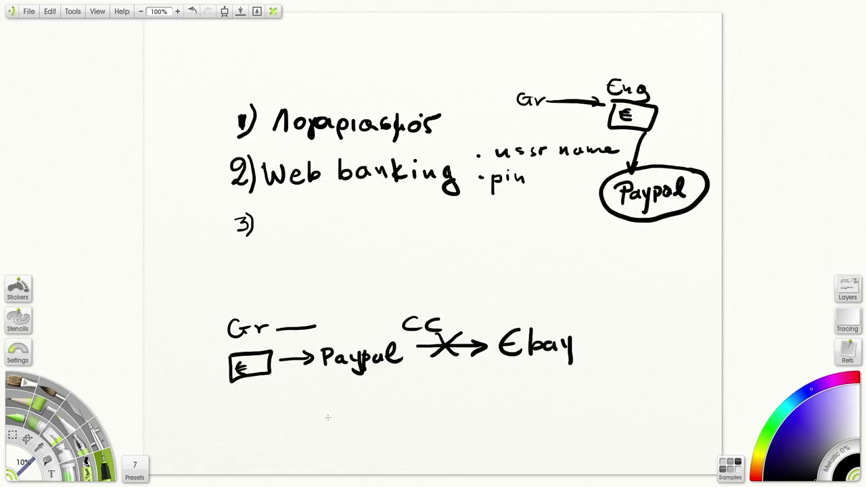
Step: Add a second Paypal with an arrow to Ebay, cross the lower diagram out, and erase it
{"action": "mouse_move", "coordinate": [327, 414]}
{"action": "left_mouse_down"}
{"action": "mouse_move", "coordinate": [330, 437]}
{"action": "mouse_move", "coordinate": [333, 415]}
{"action": "mouse_move", "coordinate": [362, 427]}
{"action": "mouse_move", "coordinate": [363, 444]}
{"action": "mouse_move", "coordinate": [398, 425]}
{"action": "mouse_move", "coordinate": [367, 440]}
{"action": "left_mouse_up"}
{"action": "left_click_drag", "start_coordinate": [353, 383], "coordinate": [361, 420]}
{"action": "mouse_move", "coordinate": [416, 418]}
{"action": "left_mouse_down"}
{"action": "mouse_move", "coordinate": [498, 358]}
{"action": "mouse_move", "coordinate": [492, 375]}
{"action": "left_mouse_up"}
{"action": "left_click_drag", "start_coordinate": [489, 296], "coordinate": [330, 414]}
{"action": "mouse_move", "coordinate": [333, 325]}
{"action": "left_mouse_down"}
{"action": "mouse_move", "coordinate": [364, 356]}
{"action": "mouse_move", "coordinate": [467, 396]}
{"action": "left_mouse_up"}
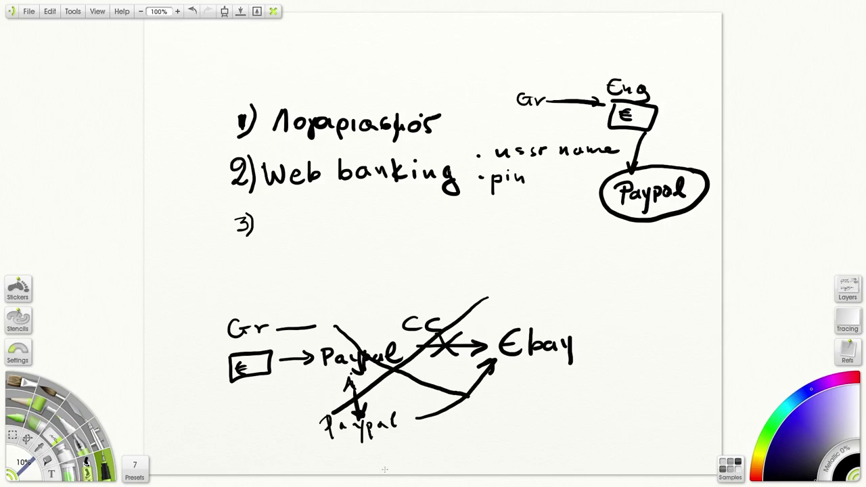
{"action": "left_click_drag", "start_coordinate": [270, 328], "coordinate": [314, 318]}
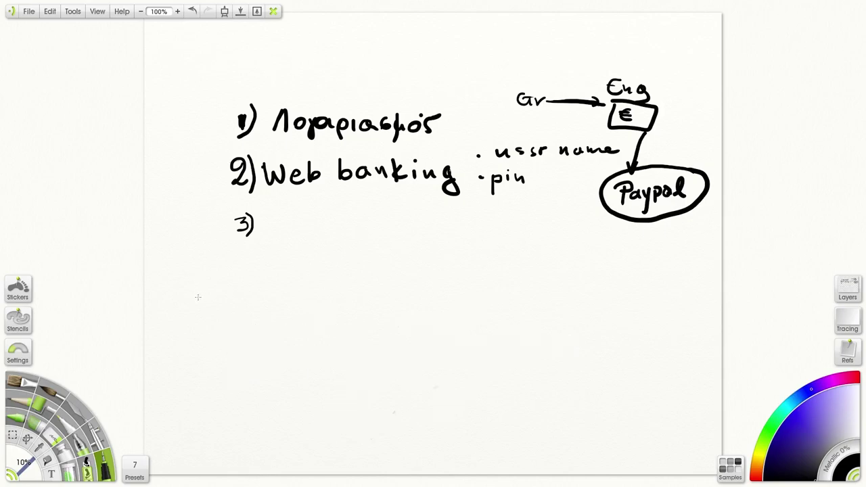
Step: Below the list, draw a euro box labelled "Gr" with a long arrow leading to a second euro box
{"action": "mouse_move", "coordinate": [198, 297]}
{"action": "left_mouse_down"}
{"action": "mouse_move", "coordinate": [188, 313]}
{"action": "mouse_move", "coordinate": [206, 308]}
{"action": "left_mouse_up"}
{"action": "mouse_move", "coordinate": [214, 304]}
{"action": "left_mouse_down"}
{"action": "mouse_move", "coordinate": [215, 318]}
{"action": "mouse_move", "coordinate": [228, 307]}
{"action": "left_mouse_up"}
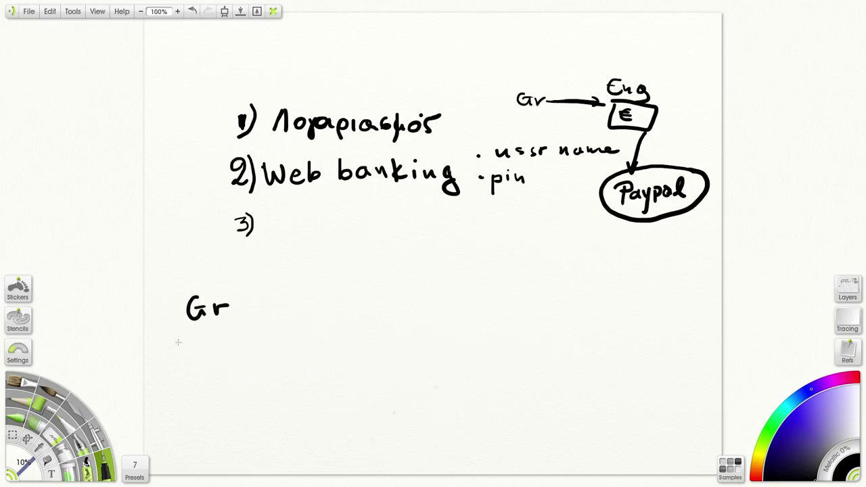
{"action": "mouse_move", "coordinate": [181, 340]}
{"action": "left_mouse_down"}
{"action": "mouse_move", "coordinate": [183, 369]}
{"action": "mouse_move", "coordinate": [237, 368]}
{"action": "mouse_move", "coordinate": [236, 333]}
{"action": "mouse_move", "coordinate": [196, 331]}
{"action": "mouse_move", "coordinate": [177, 336]}
{"action": "mouse_move", "coordinate": [179, 348]}
{"action": "mouse_move", "coordinate": [216, 358]}
{"action": "mouse_move", "coordinate": [214, 346]}
{"action": "mouse_move", "coordinate": [346, 350]}
{"action": "mouse_move", "coordinate": [335, 359]}
{"action": "left_mouse_up"}
{"action": "mouse_move", "coordinate": [358, 333]}
{"action": "left_mouse_down"}
{"action": "mouse_move", "coordinate": [376, 363]}
{"action": "mouse_move", "coordinate": [424, 363]}
{"action": "mouse_move", "coordinate": [426, 326]}
{"action": "mouse_move", "coordinate": [353, 330]}
{"action": "mouse_move", "coordinate": [389, 357]}
{"action": "mouse_move", "coordinate": [379, 348]}
{"action": "left_mouse_up"}
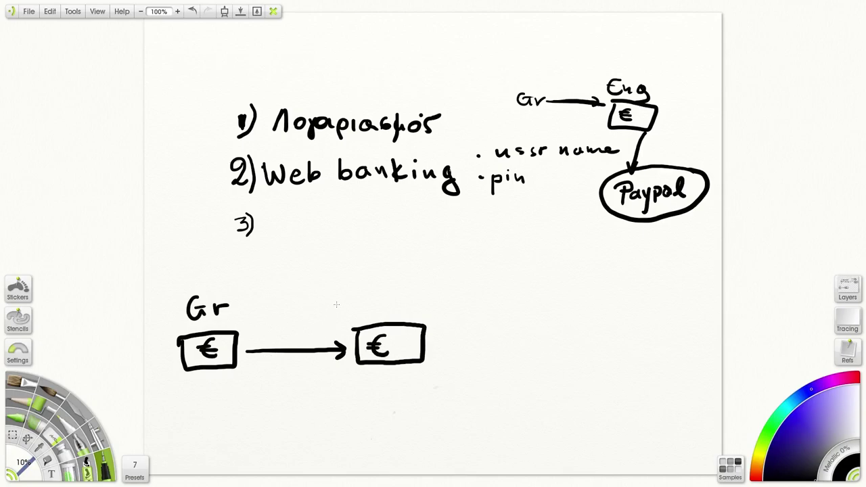
Step: Label the second euro box "Eng" and draw an arrow from it to the handwritten word "Paypal"
{"action": "mouse_move", "coordinate": [380, 293]}
{"action": "left_mouse_down"}
{"action": "mouse_move", "coordinate": [366, 318]}
{"action": "mouse_move", "coordinate": [391, 291]}
{"action": "mouse_move", "coordinate": [383, 303]}
{"action": "left_mouse_up"}
{"action": "left_click_drag", "start_coordinate": [365, 314], "coordinate": [404, 318]}
{"action": "left_click", "coordinate": [392, 314]}
{"action": "mouse_move", "coordinate": [415, 310]}
{"action": "left_mouse_down"}
{"action": "mouse_move", "coordinate": [443, 347]}
{"action": "mouse_move", "coordinate": [514, 345]}
{"action": "mouse_move", "coordinate": [500, 340]}
{"action": "mouse_move", "coordinate": [522, 357]}
{"action": "left_mouse_up"}
{"action": "mouse_move", "coordinate": [516, 325]}
{"action": "left_mouse_down"}
{"action": "mouse_move", "coordinate": [545, 345]}
{"action": "mouse_move", "coordinate": [551, 366]}
{"action": "mouse_move", "coordinate": [565, 348]}
{"action": "left_mouse_up"}
{"action": "mouse_move", "coordinate": [586, 340]}
{"action": "left_mouse_down"}
{"action": "mouse_move", "coordinate": [575, 345]}
{"action": "mouse_move", "coordinate": [595, 344]}
{"action": "left_mouse_up"}
{"action": "mouse_move", "coordinate": [597, 345]}
{"action": "left_mouse_down"}
{"action": "mouse_move", "coordinate": [600, 330]}
{"action": "mouse_move", "coordinate": [608, 346]}
{"action": "left_mouse_up"}
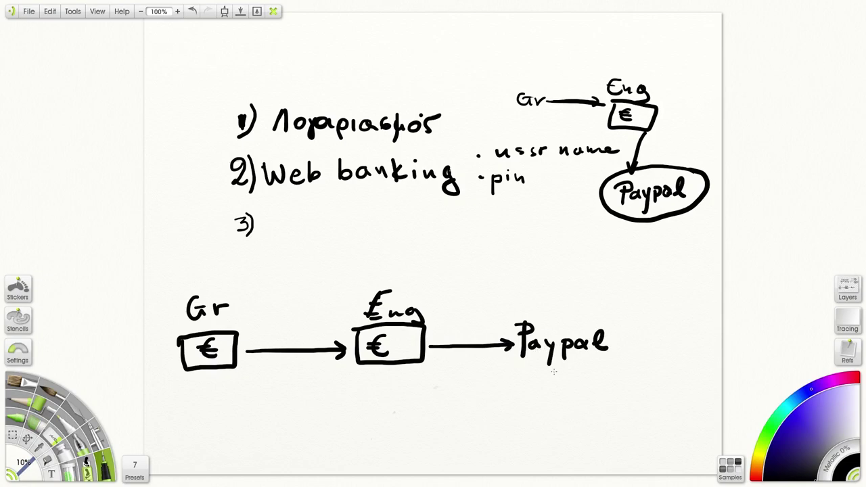
Step: Draw two arrows branching down from the lower Paypal to the words "China" and "Ebay"
{"action": "mouse_move", "coordinate": [575, 361]}
{"action": "left_mouse_down"}
{"action": "mouse_move", "coordinate": [532, 402]}
{"action": "mouse_move", "coordinate": [523, 432]}
{"action": "mouse_move", "coordinate": [587, 429]}
{"action": "left_mouse_up"}
{"action": "mouse_move", "coordinate": [530, 391]}
{"action": "left_mouse_down"}
{"action": "mouse_move", "coordinate": [533, 404]}
{"action": "mouse_move", "coordinate": [549, 400]}
{"action": "left_mouse_up"}
{"action": "mouse_move", "coordinate": [585, 366]}
{"action": "left_mouse_down"}
{"action": "mouse_move", "coordinate": [633, 391]}
{"action": "mouse_move", "coordinate": [622, 394]}
{"action": "mouse_move", "coordinate": [633, 421]}
{"action": "mouse_move", "coordinate": [665, 418]}
{"action": "mouse_move", "coordinate": [671, 428]}
{"action": "left_mouse_up"}
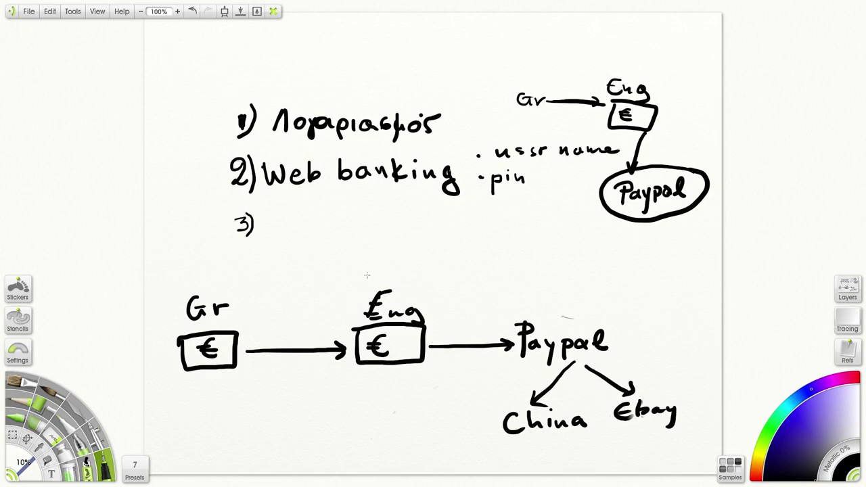
Step: Write "Εμβασμα" above the arrow between the lower euro boxes, and "Revolut" with "- 1 €" under the Eng box
{"action": "mouse_move", "coordinate": [278, 320]}
{"action": "left_mouse_down"}
{"action": "mouse_move", "coordinate": [278, 336]}
{"action": "mouse_move", "coordinate": [353, 294]}
{"action": "left_mouse_up"}
{"action": "mouse_move", "coordinate": [355, 379]}
{"action": "left_mouse_down"}
{"action": "mouse_move", "coordinate": [359, 405]}
{"action": "mouse_move", "coordinate": [363, 392]}
{"action": "mouse_move", "coordinate": [373, 402]}
{"action": "mouse_move", "coordinate": [413, 392]}
{"action": "left_mouse_up"}
{"action": "mouse_move", "coordinate": [421, 398]}
{"action": "left_mouse_down"}
{"action": "mouse_move", "coordinate": [428, 374]}
{"action": "mouse_move", "coordinate": [433, 397]}
{"action": "left_mouse_up"}
{"action": "left_click_drag", "start_coordinate": [437, 387], "coordinate": [461, 395]}
{"action": "left_click_drag", "start_coordinate": [452, 389], "coordinate": [470, 387]}
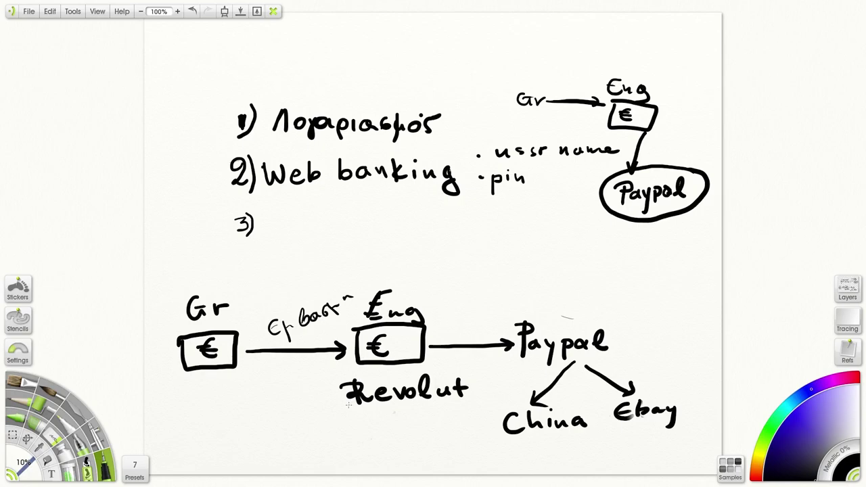
{"action": "mouse_move", "coordinate": [374, 426]}
{"action": "left_mouse_down"}
{"action": "mouse_move", "coordinate": [426, 433]}
{"action": "mouse_move", "coordinate": [430, 419]}
{"action": "left_mouse_up"}
{"action": "left_click_drag", "start_coordinate": [414, 424], "coordinate": [426, 429]}
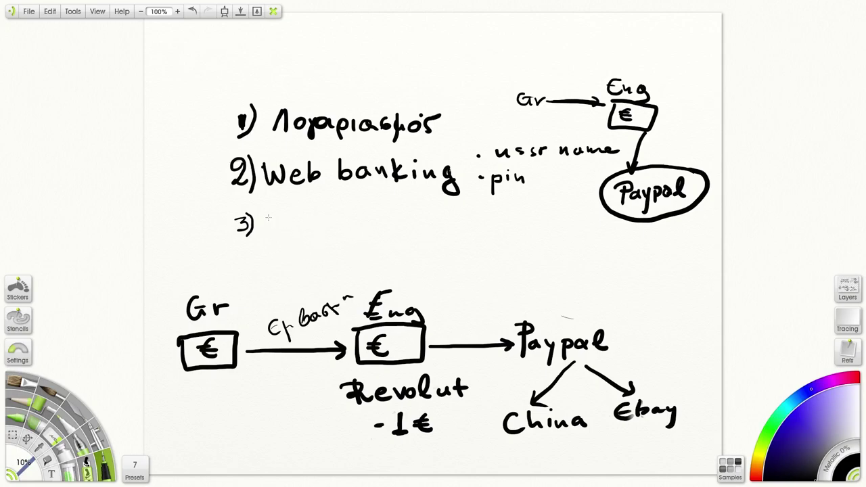
Step: Handwrite the text of the third list item beside the number "3)"
{"action": "mouse_move", "coordinate": [269, 213]}
{"action": "left_mouse_down"}
{"action": "mouse_move", "coordinate": [272, 244]}
{"action": "mouse_move", "coordinate": [274, 211]}
{"action": "mouse_move", "coordinate": [271, 231]}
{"action": "mouse_move", "coordinate": [296, 228]}
{"action": "mouse_move", "coordinate": [301, 238]}
{"action": "left_mouse_up"}
{"action": "mouse_move", "coordinate": [306, 226]}
{"action": "left_mouse_down"}
{"action": "mouse_move", "coordinate": [312, 237]}
{"action": "mouse_move", "coordinate": [320, 226]}
{"action": "mouse_move", "coordinate": [333, 230]}
{"action": "mouse_move", "coordinate": [339, 210]}
{"action": "mouse_move", "coordinate": [373, 236]}
{"action": "left_mouse_up"}
{"action": "left_click_drag", "start_coordinate": [366, 229], "coordinate": [382, 229]}
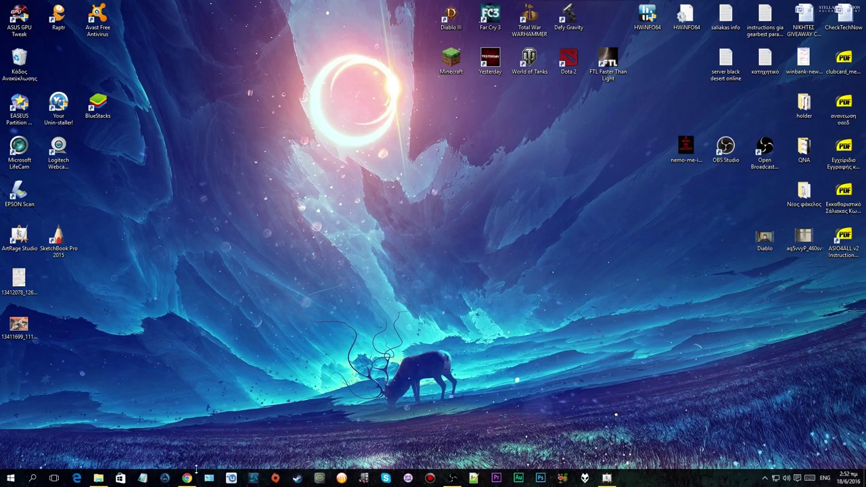
Step: Switch to Chrome, search for "revolut apk" in a new tab, and open the Revolut - Foreign Exchange 2.5.3 APK page
{"action": "left_click", "coordinate": [189, 478]}
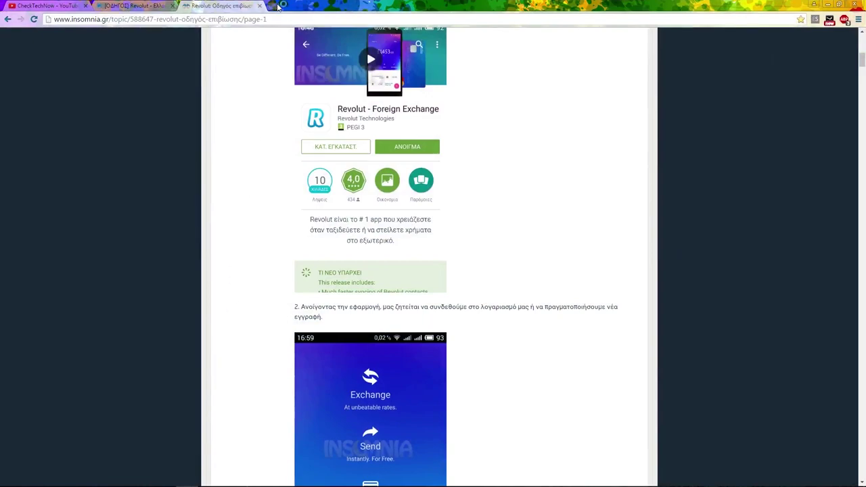
{"action": "left_click", "coordinate": [274, 6]}
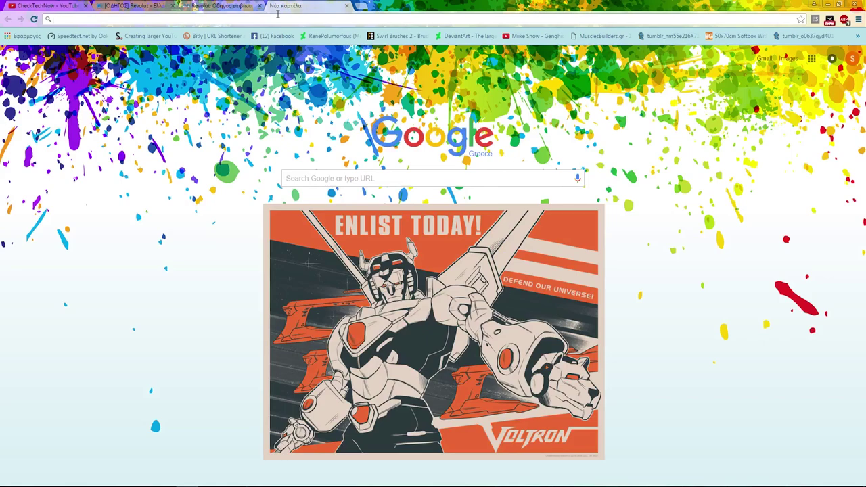
{"action": "type", "text": "revolut apk"}
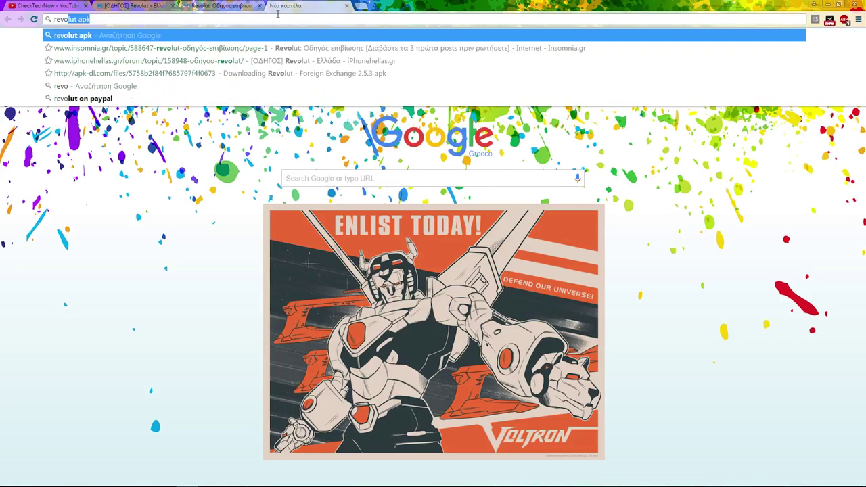
{"action": "key", "text": "Return"}
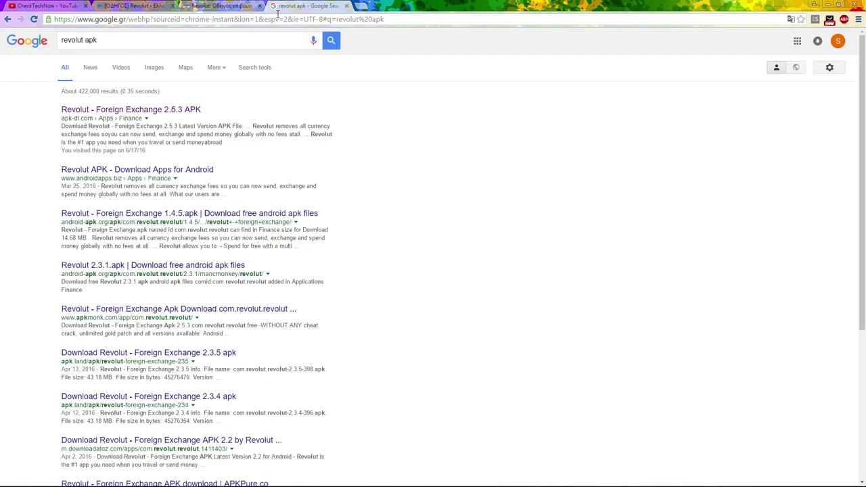
{"action": "left_click", "coordinate": [194, 111]}
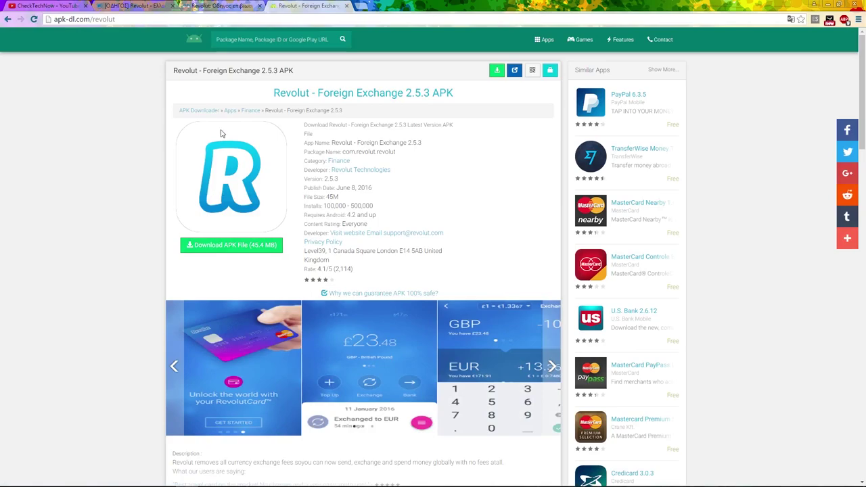
Step: Minimize the browser, launch BlueStacks without the BlueStacks TV window, and open the Play Store in it
{"action": "left_click", "coordinate": [827, 5]}
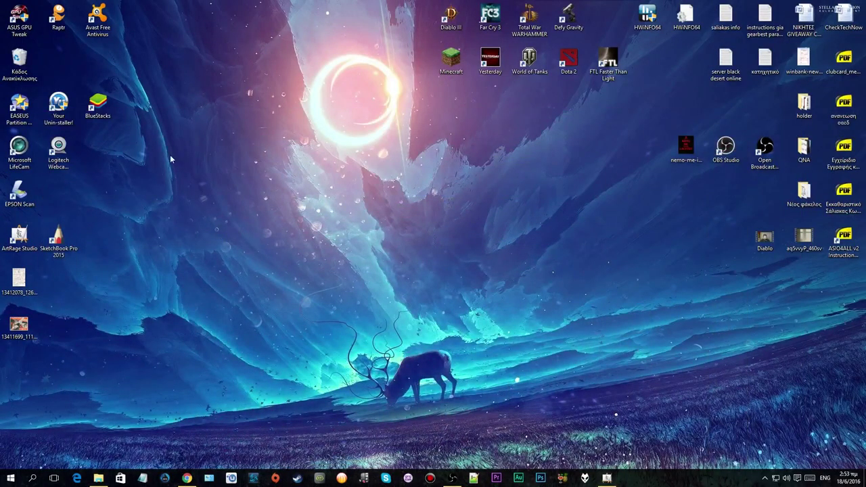
{"action": "double_click", "coordinate": [107, 118]}
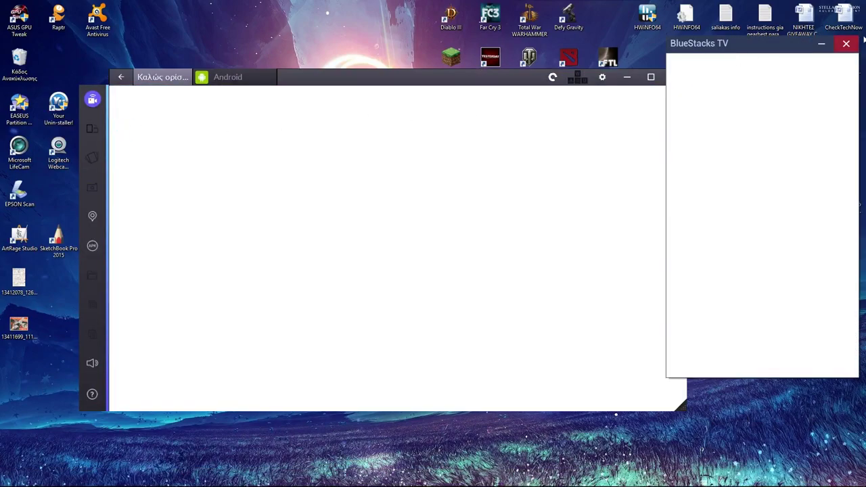
{"action": "left_click", "coordinate": [846, 43]}
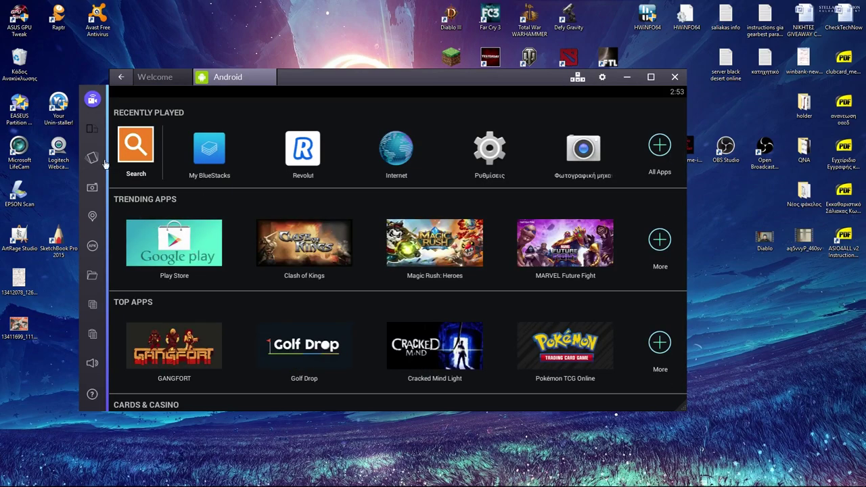
{"action": "left_click", "coordinate": [196, 255]}
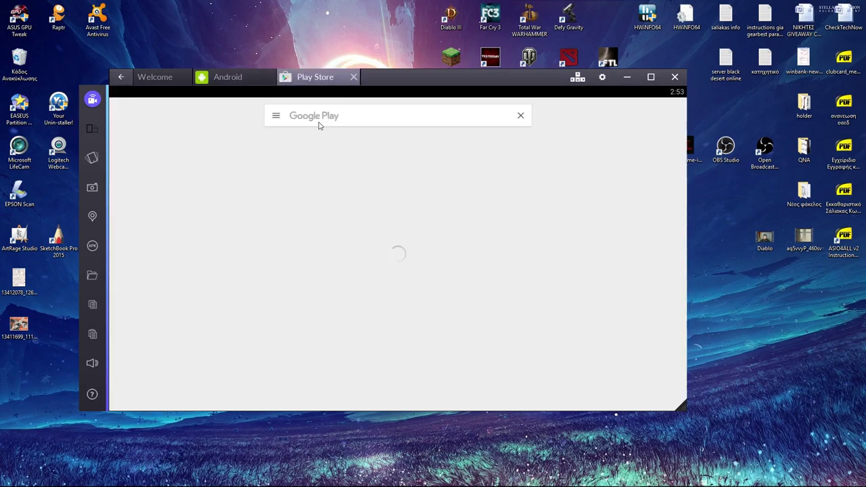
Step: Search the Play Store for "revolut" and view the Revolut - Foreign Exchange app page
{"action": "left_click", "coordinate": [321, 122]}
{"action": "type", "text": "revolout"}
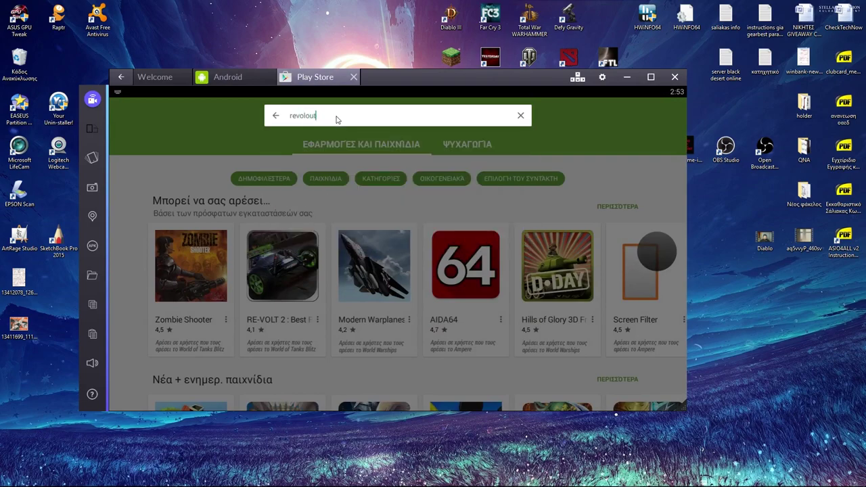
{"action": "key", "text": "BackSpace"}
{"action": "key", "text": "BackSpace"}
{"action": "type", "text": "ut"}
{"action": "key", "text": "Return"}
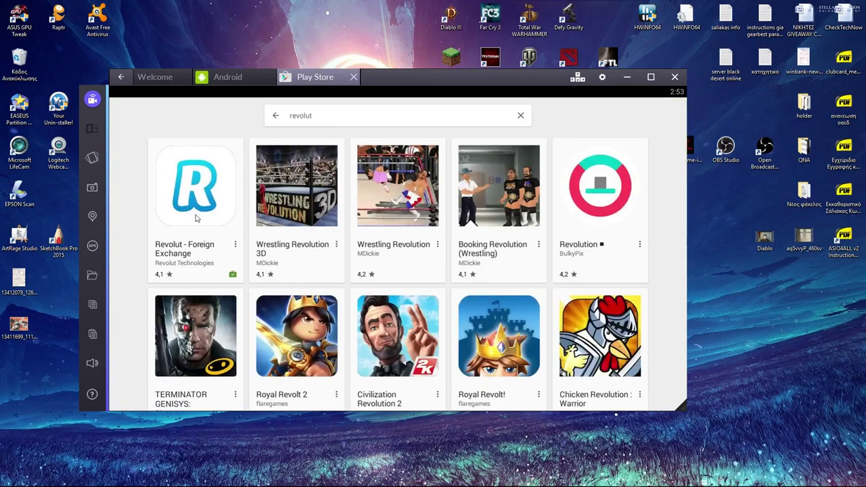
{"action": "left_click", "coordinate": [207, 195]}
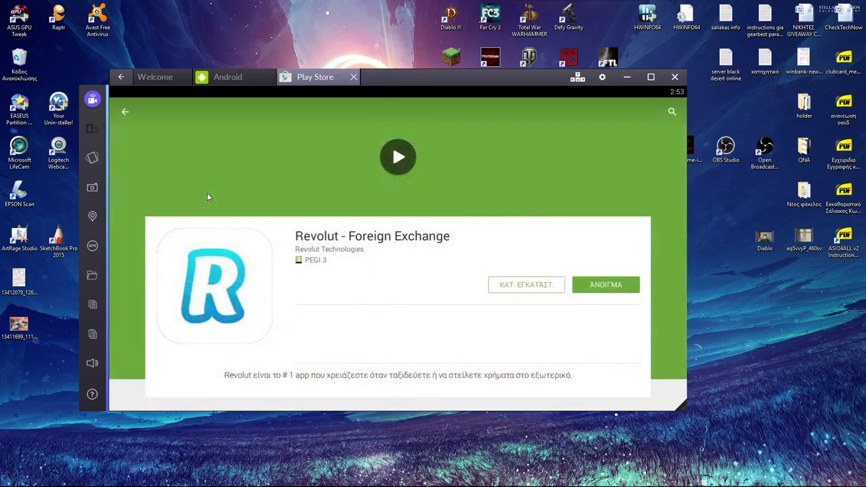
{"action": "scroll", "coordinate": [483, 276], "scroll_direction": "down", "scroll_amount": 2}
{"action": "scroll", "coordinate": [574, 291], "scroll_direction": "up", "scroll_amount": 2}
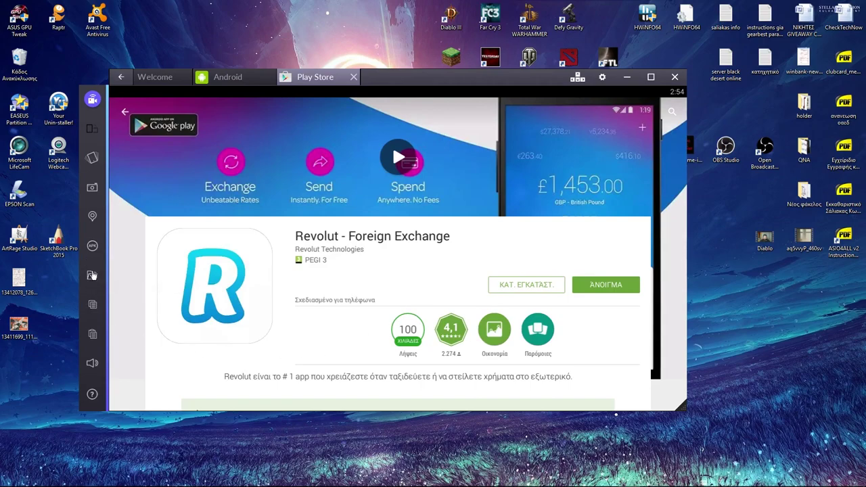
Step: Open the APK file chooser in BlueStacks, enlarge it, browse the downloads folder, and close the chooser
{"action": "left_click", "coordinate": [92, 276]}
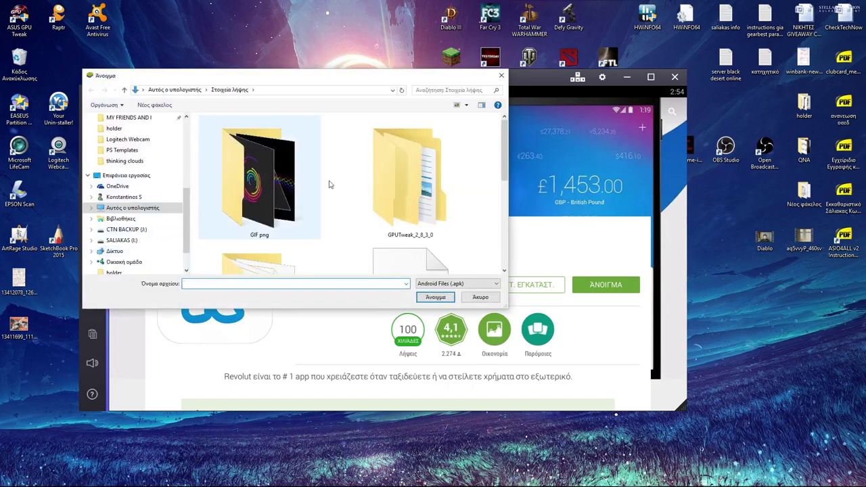
{"action": "left_click_drag", "start_coordinate": [506, 307], "coordinate": [630, 325]}
{"action": "scroll", "coordinate": [501, 247], "scroll_direction": "down", "scroll_amount": 2}
{"action": "left_click", "coordinate": [411, 258]}
{"action": "left_click", "coordinate": [558, 314]}
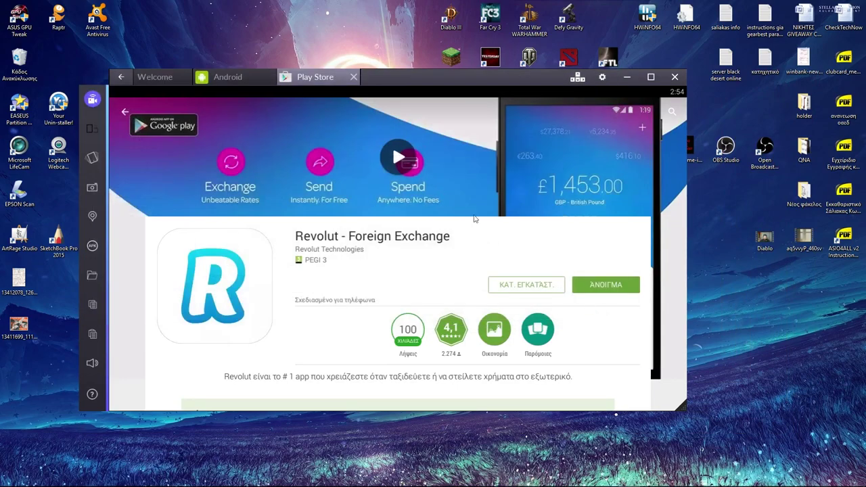
Step: Launch Revolut from the BlueStacks Android home screen and open its sign-up form for the phone number
{"action": "left_click", "coordinate": [245, 82]}
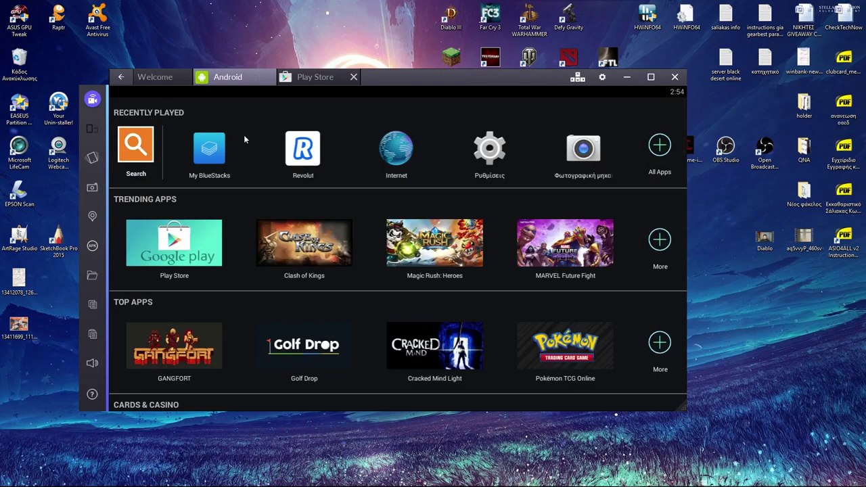
{"action": "left_click", "coordinate": [308, 155]}
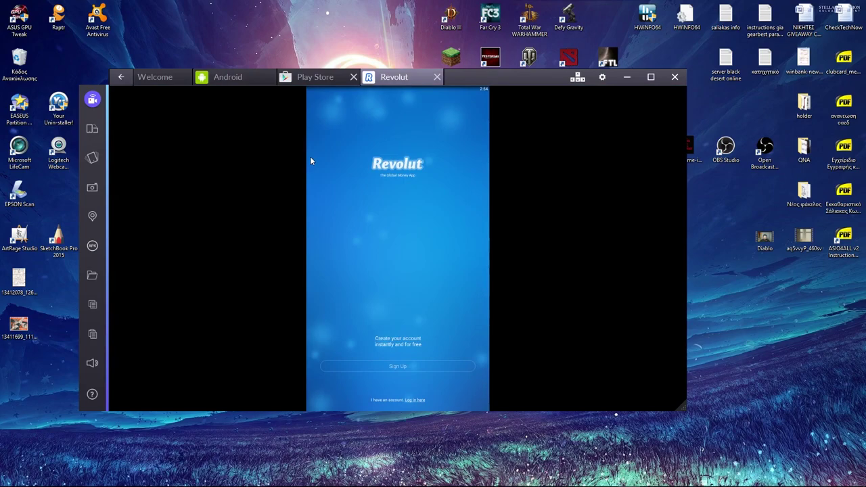
{"action": "left_click", "coordinate": [389, 369]}
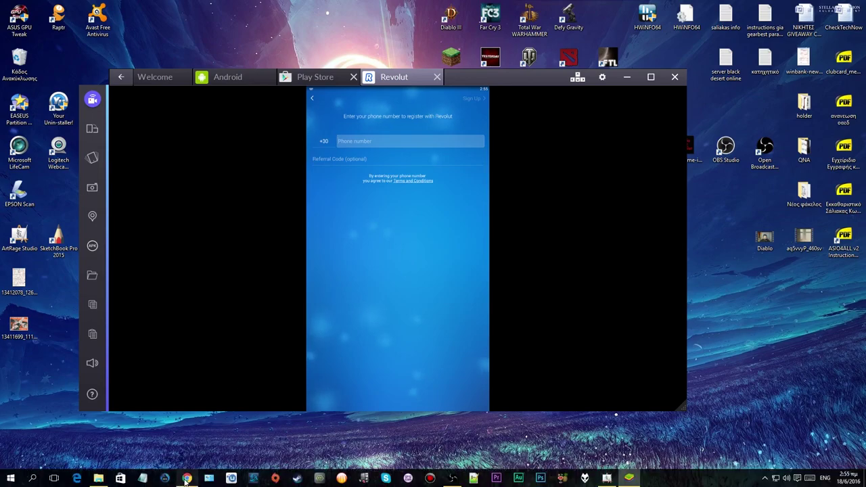
Step: Switch to Chrome and view the start of the Revolut guides on the iPhoneHellas and Insomnia forums
{"action": "left_click", "coordinate": [186, 478]}
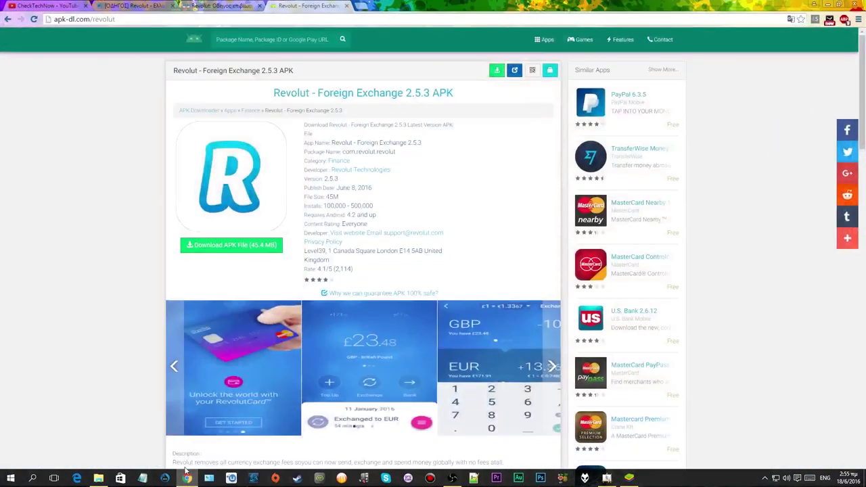
{"action": "left_click", "coordinate": [154, 5]}
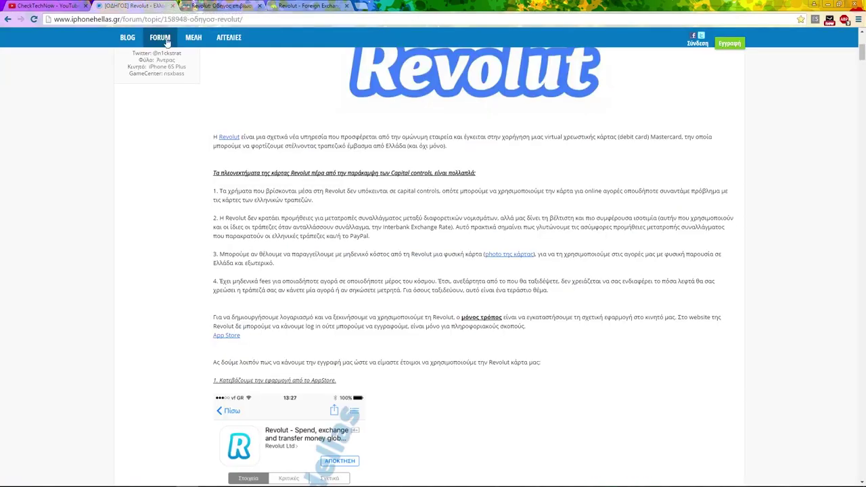
{"action": "scroll", "coordinate": [208, 265], "scroll_direction": "up", "scroll_amount": 3}
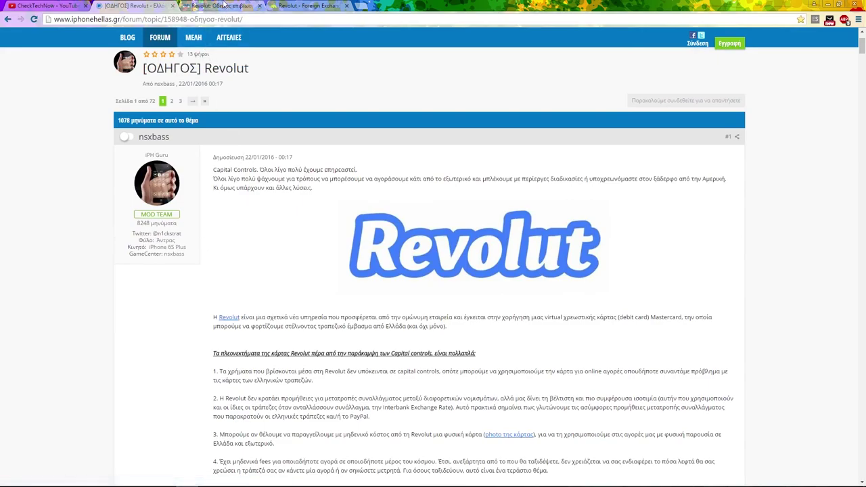
{"action": "scroll", "coordinate": [268, 192], "scroll_direction": "up", "scroll_amount": 2}
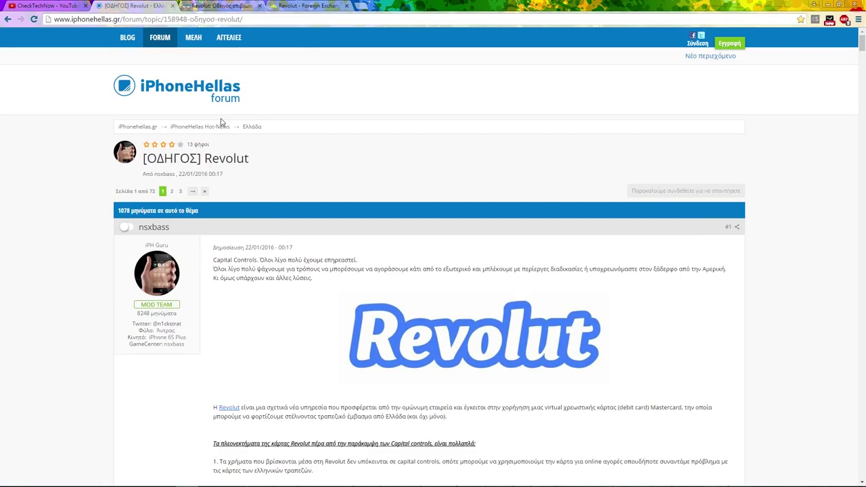
{"action": "left_click", "coordinate": [220, 6]}
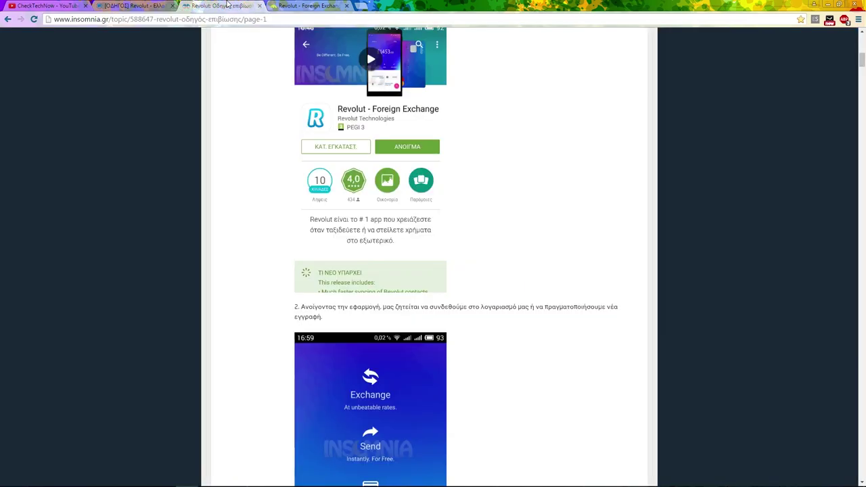
{"action": "scroll", "coordinate": [487, 271], "scroll_direction": "up", "scroll_amount": 5}
{"action": "scroll", "coordinate": [509, 271], "scroll_direction": "up", "scroll_amount": 3}
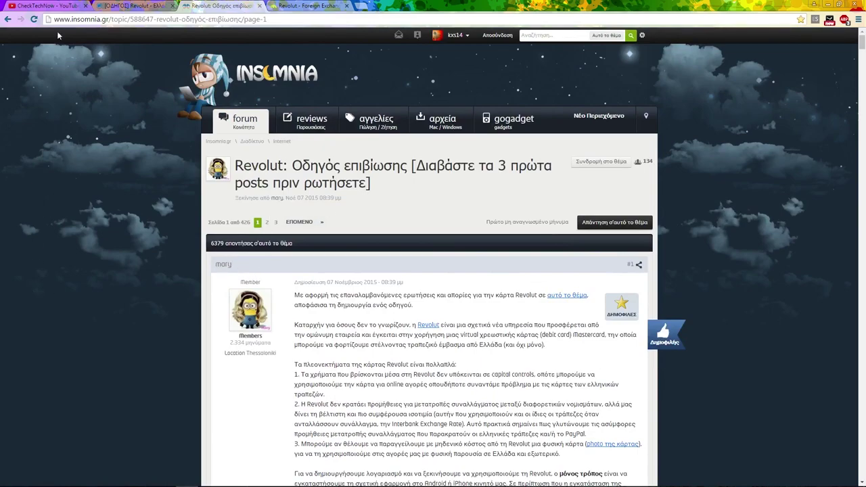
Step: Examine the iPhoneHellas Revolut guide, covering the card's advantages and the first registration instructions
{"action": "left_click", "coordinate": [135, 6]}
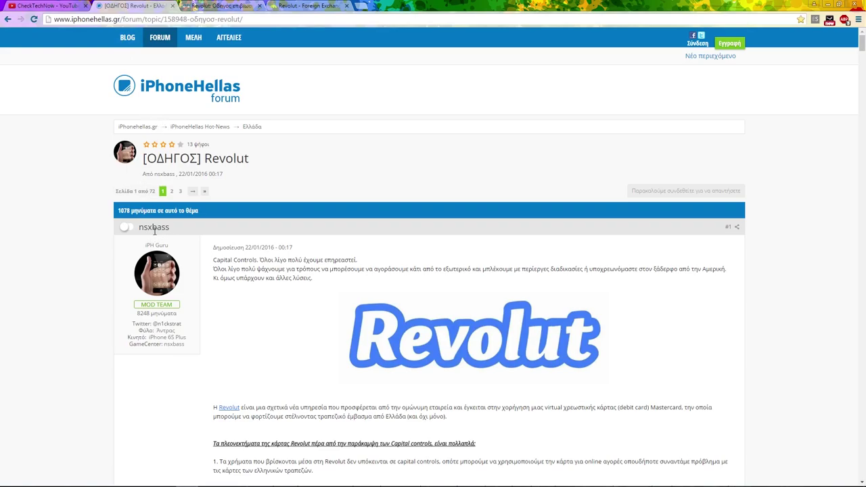
{"action": "scroll", "coordinate": [385, 255], "scroll_direction": "down", "scroll_amount": 3}
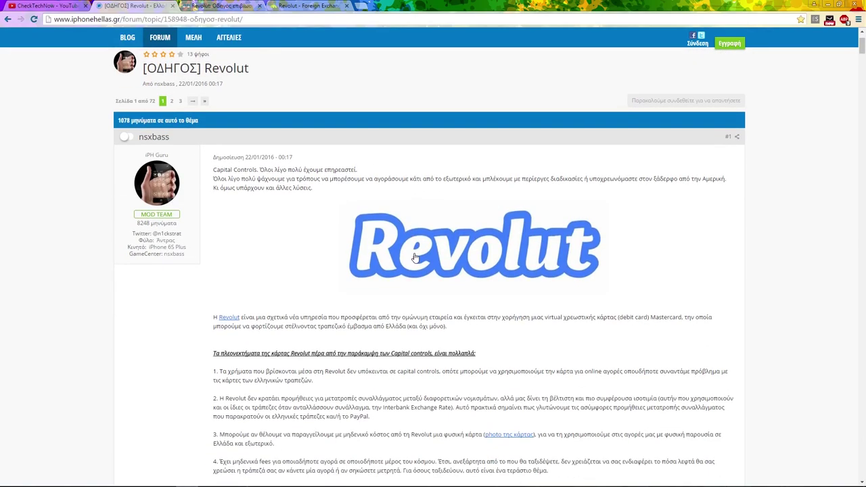
{"action": "scroll", "coordinate": [414, 254], "scroll_direction": "down", "scroll_amount": 5}
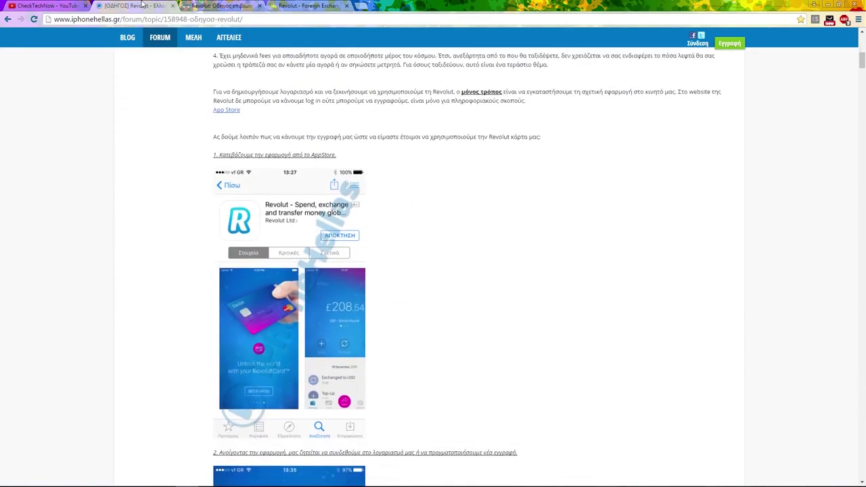
{"action": "left_click", "coordinate": [203, 5]}
{"action": "left_click", "coordinate": [135, 6]}
{"action": "scroll", "coordinate": [263, 226], "scroll_direction": "up", "scroll_amount": 3}
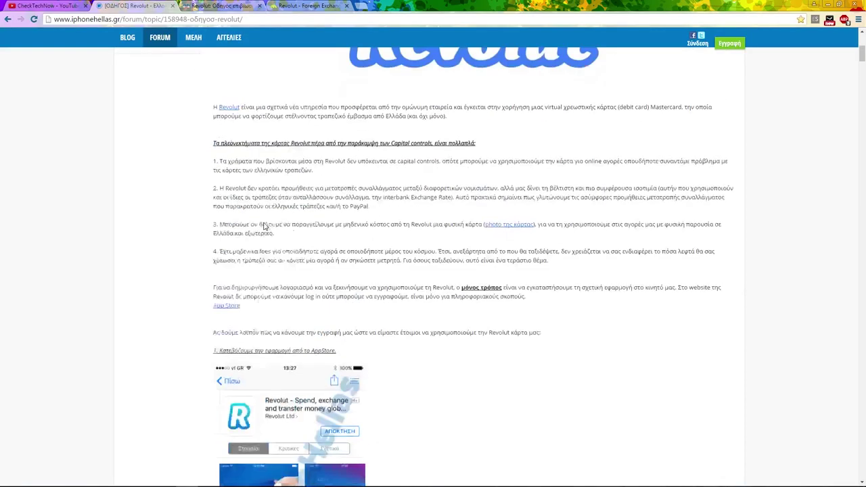
{"action": "scroll", "coordinate": [265, 227], "scroll_direction": "up", "scroll_amount": 3}
{"action": "scroll", "coordinate": [270, 228], "scroll_direction": "up", "scroll_amount": 1}
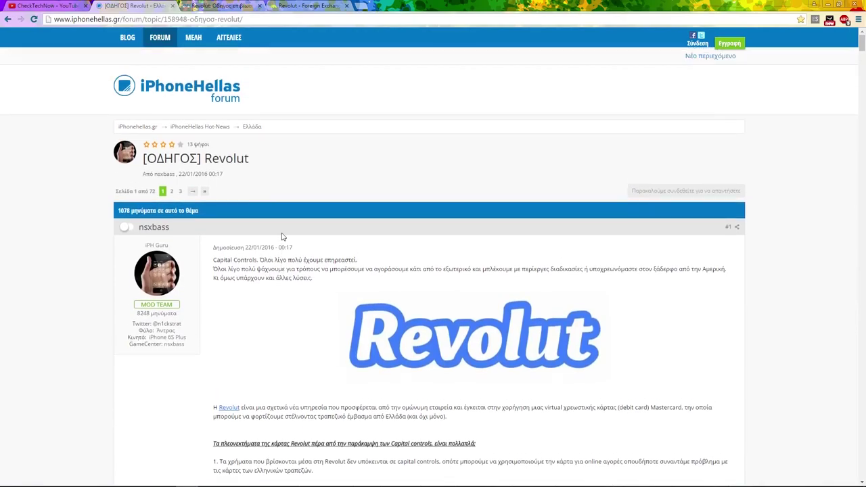
{"action": "scroll", "coordinate": [306, 262], "scroll_direction": "down", "scroll_amount": 4}
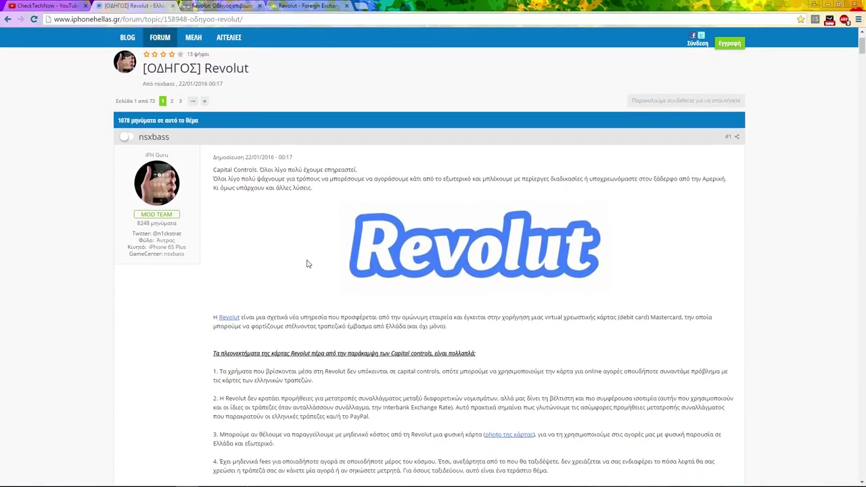
{"action": "scroll", "coordinate": [308, 260], "scroll_direction": "down", "scroll_amount": 3}
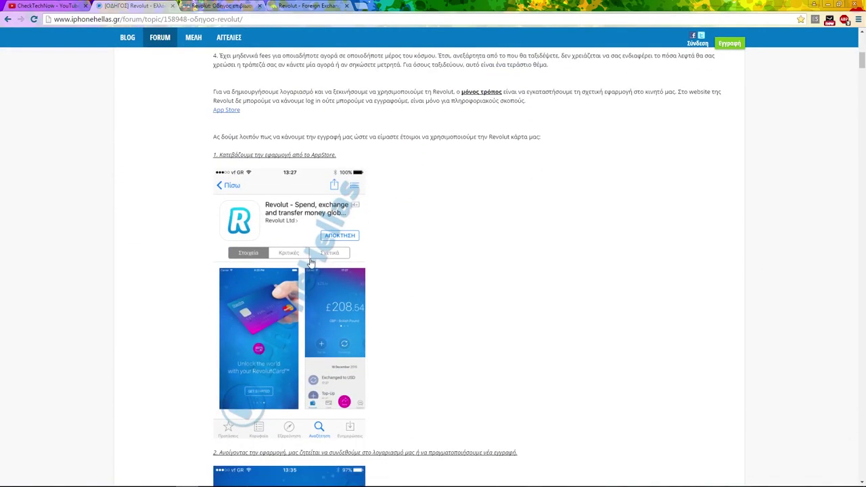
{"action": "scroll", "coordinate": [318, 267], "scroll_direction": "up", "scroll_amount": 3}
{"action": "scroll", "coordinate": [321, 269], "scroll_direction": "up", "scroll_amount": 1}
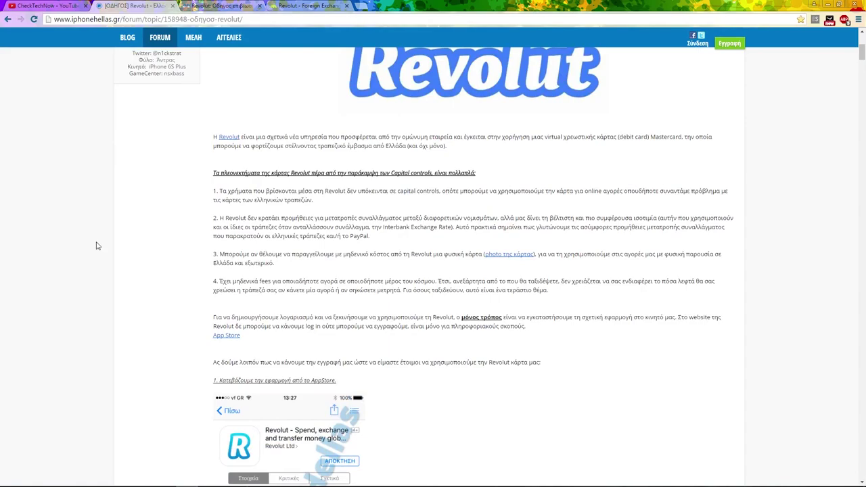
Step: Open paypal.com in a new tab, log in with the saved credentials, and view the account summary with its setup checklist
{"action": "left_click", "coordinate": [363, 7]}
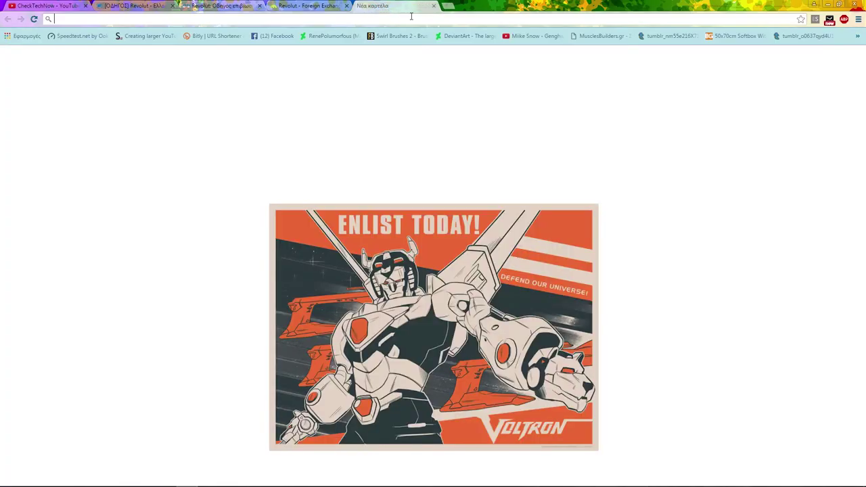
{"action": "type", "text": "paypal.com"}
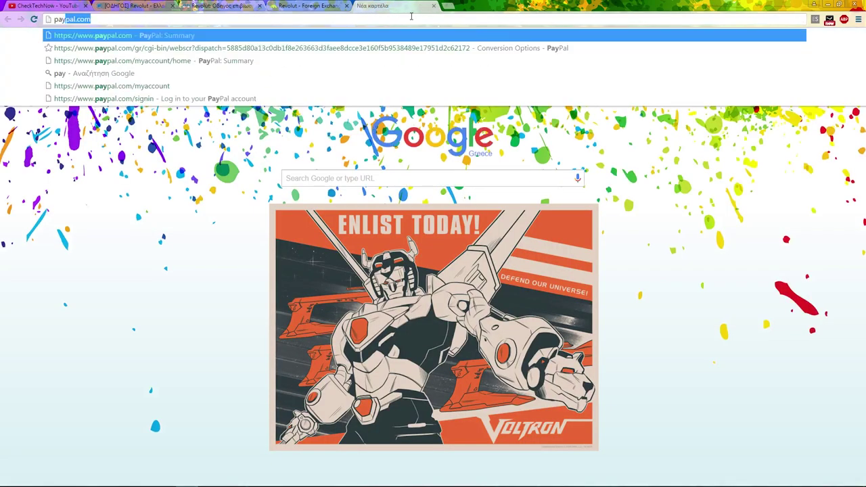
{"action": "key", "text": "Return"}
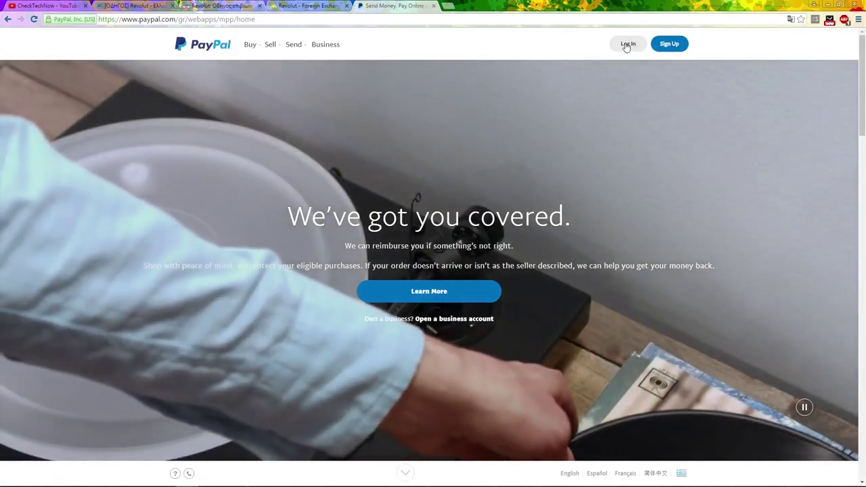
{"action": "left_click", "coordinate": [628, 46]}
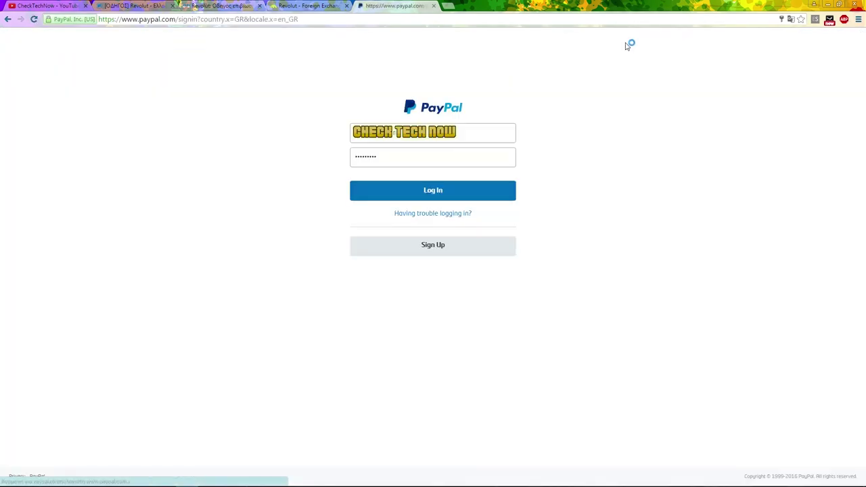
{"action": "left_click", "coordinate": [433, 195]}
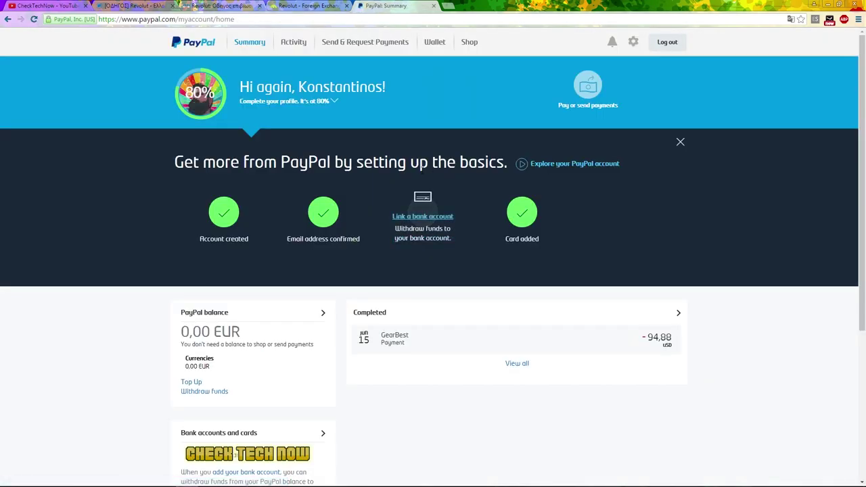
{"action": "scroll", "coordinate": [422, 171], "scroll_direction": "down", "scroll_amount": 1}
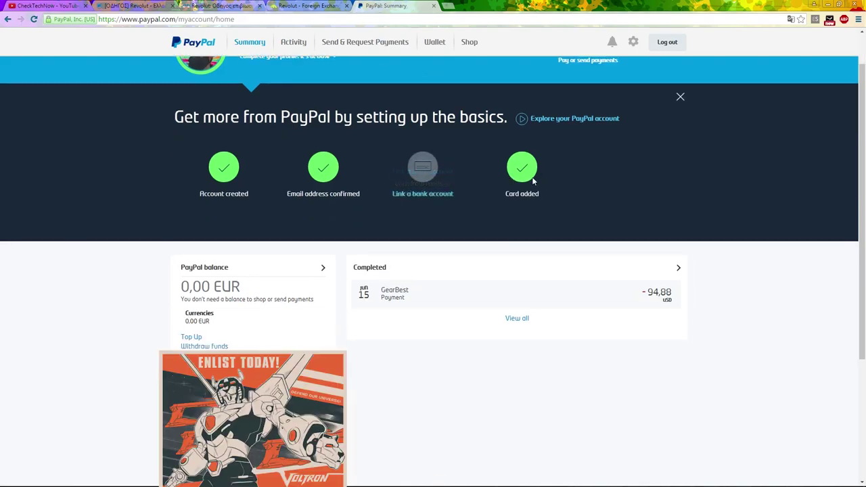
{"action": "scroll", "coordinate": [463, 203], "scroll_direction": "up", "scroll_amount": 1}
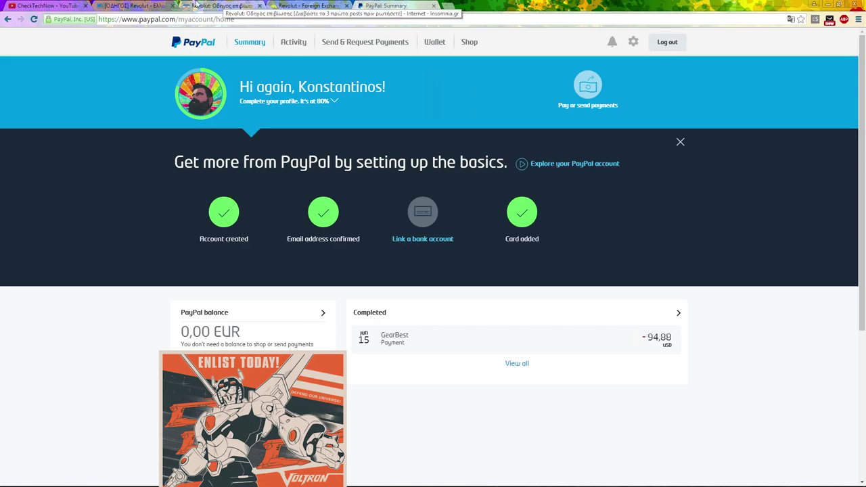
Step: Examine the Insomnia forum's Revolut guide from the app download through phone verification, passcode choice and the two personal-details forms
{"action": "left_click", "coordinate": [225, 6]}
{"action": "scroll", "coordinate": [274, 175], "scroll_direction": "down", "scroll_amount": 6}
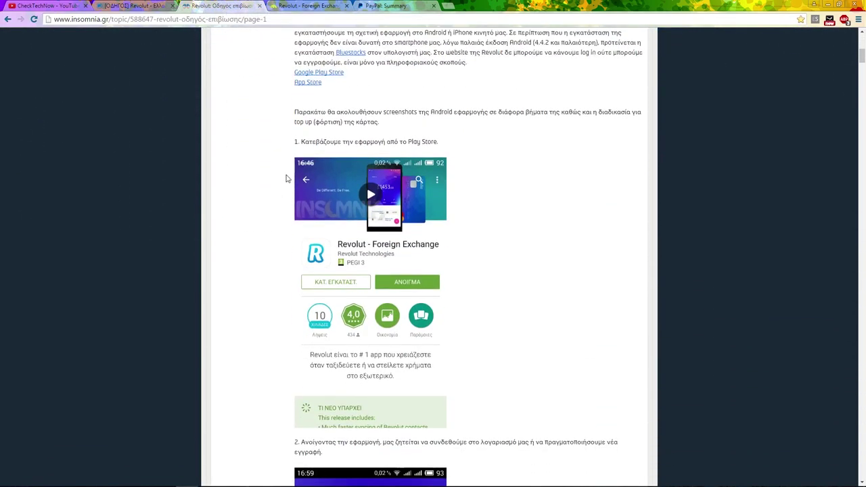
{"action": "scroll", "coordinate": [305, 185], "scroll_direction": "down", "scroll_amount": 7}
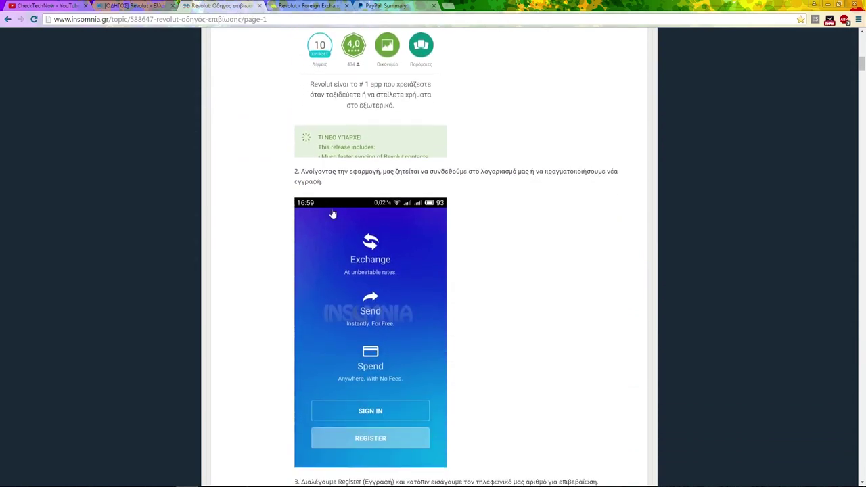
{"action": "scroll", "coordinate": [364, 228], "scroll_direction": "down", "scroll_amount": 3}
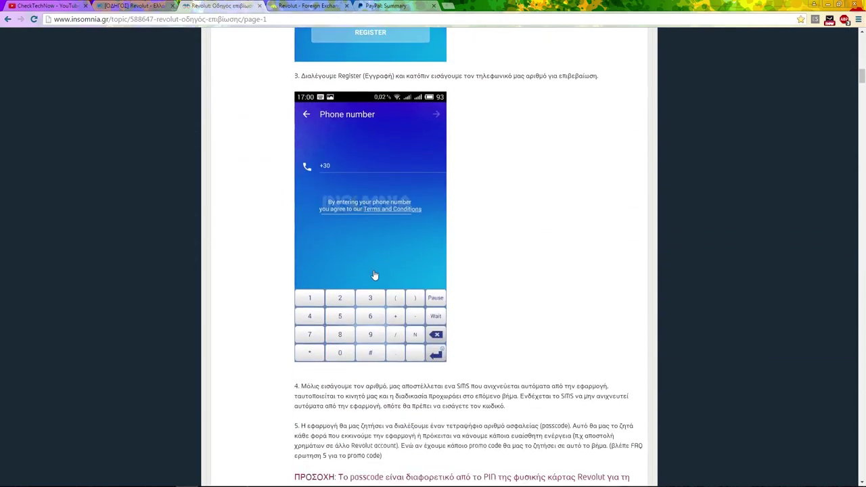
{"action": "scroll", "coordinate": [372, 275], "scroll_direction": "down", "scroll_amount": 2}
{"action": "scroll", "coordinate": [376, 264], "scroll_direction": "down", "scroll_amount": 3}
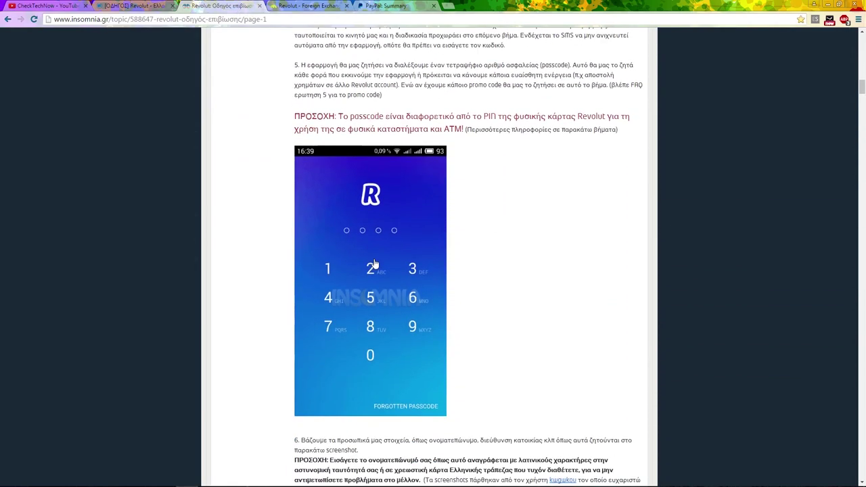
{"action": "scroll", "coordinate": [375, 264], "scroll_direction": "down", "scroll_amount": 1}
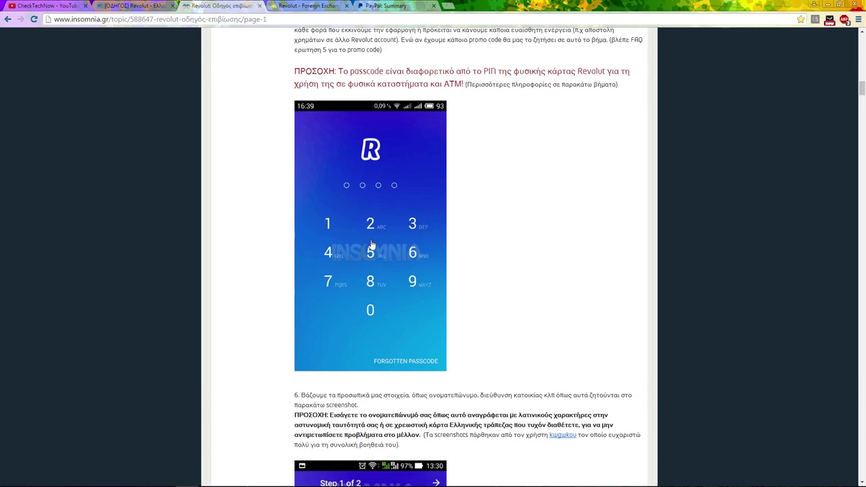
{"action": "scroll", "coordinate": [373, 253], "scroll_direction": "up", "scroll_amount": 1}
{"action": "scroll", "coordinate": [373, 253], "scroll_direction": "up", "scroll_amount": 5}
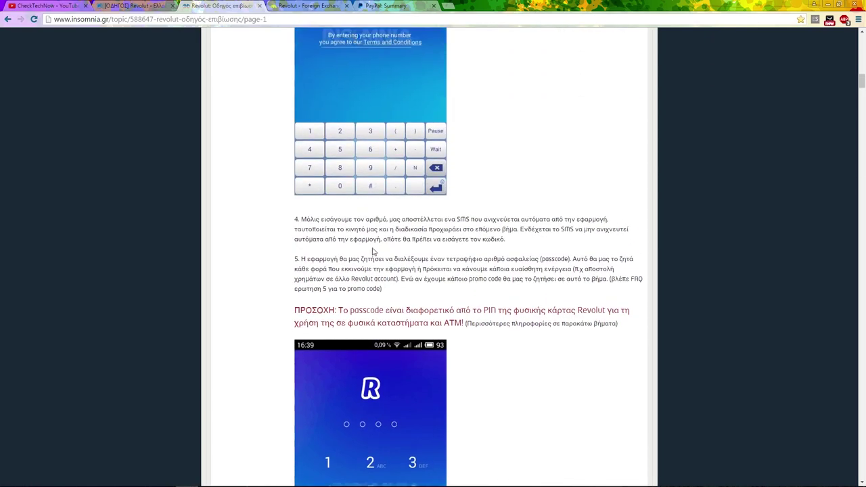
{"action": "scroll", "coordinate": [364, 201], "scroll_direction": "down", "scroll_amount": 9}
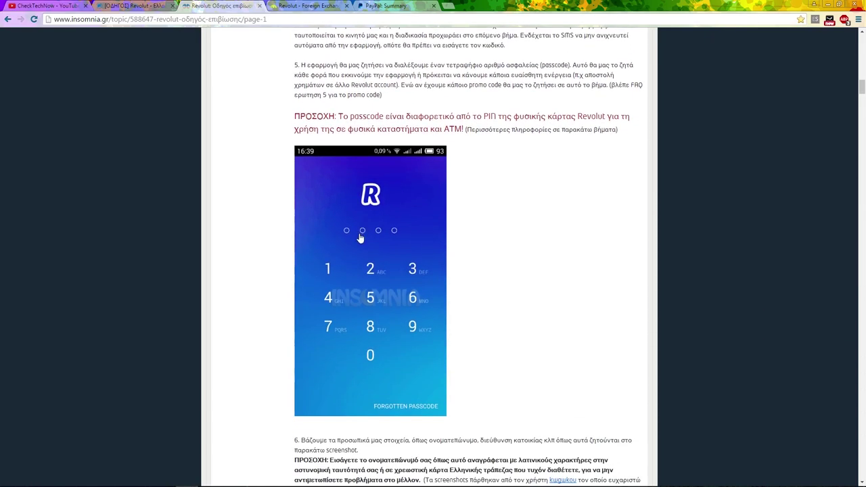
{"action": "scroll", "coordinate": [363, 235], "scroll_direction": "down", "scroll_amount": 4}
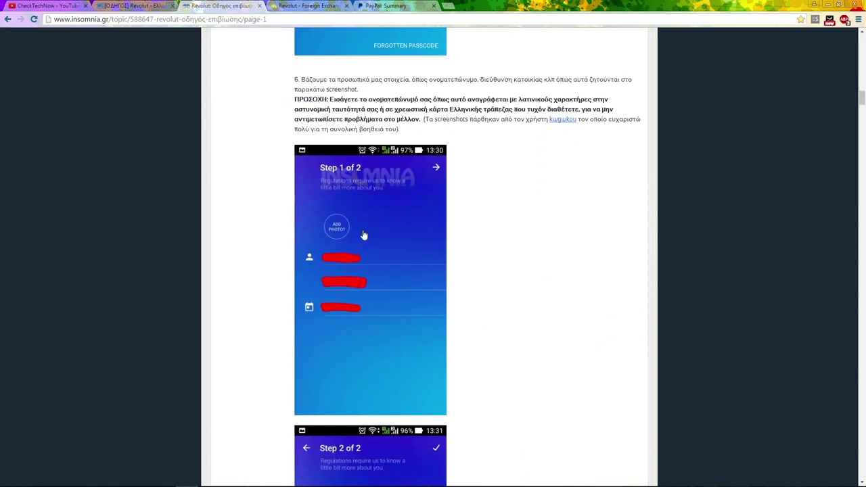
{"action": "scroll", "coordinate": [364, 234], "scroll_direction": "down", "scroll_amount": 3}
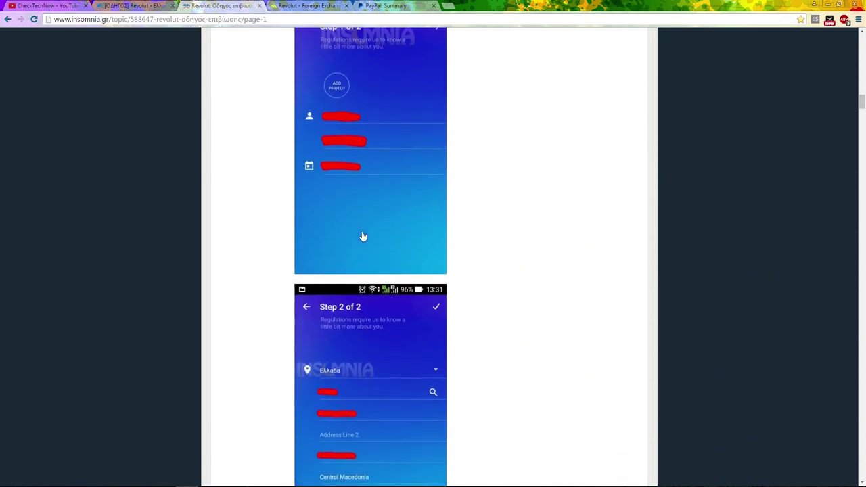
{"action": "scroll", "coordinate": [364, 236], "scroll_direction": "down", "scroll_amount": 4}
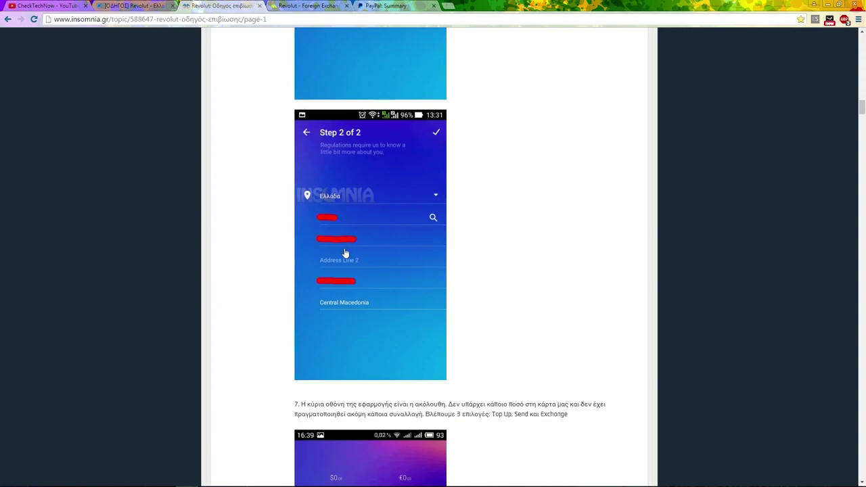
Step: Examine the guide's sections on the Revolut main screen, the My Card and Profile menu options, and the virtual card details
{"action": "scroll", "coordinate": [345, 250], "scroll_direction": "down", "scroll_amount": 5}
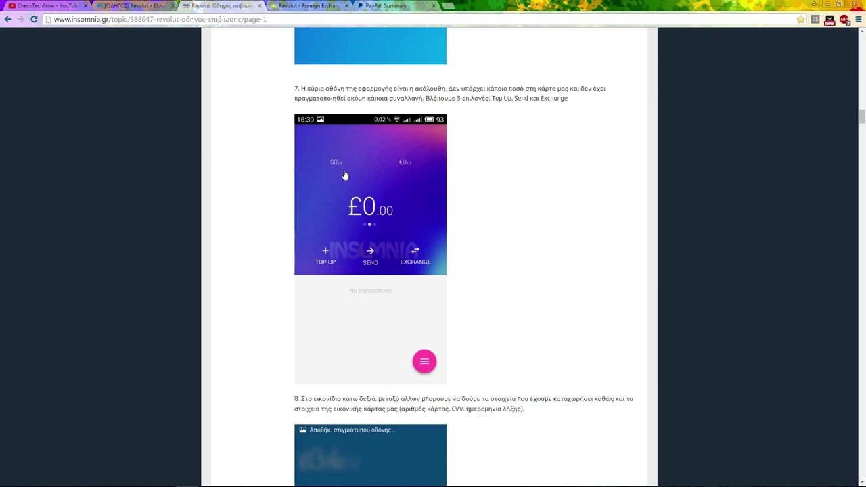
{"action": "scroll", "coordinate": [396, 167], "scroll_direction": "down", "scroll_amount": 4}
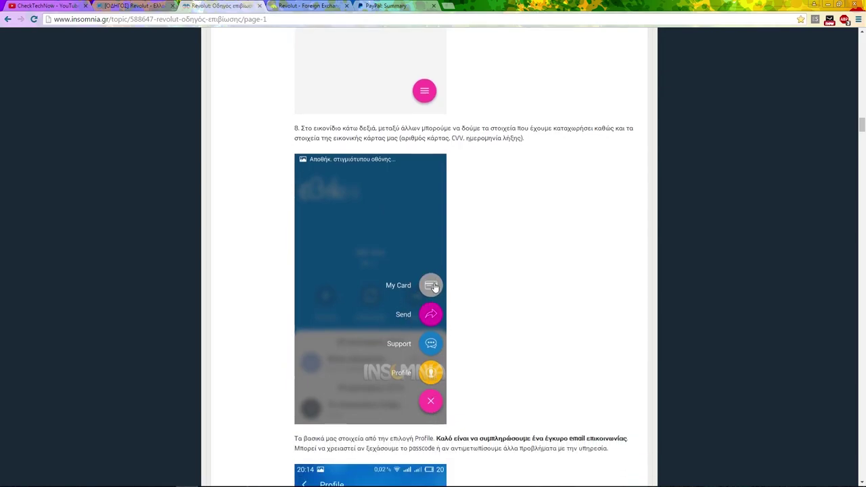
{"action": "scroll", "coordinate": [435, 287], "scroll_direction": "down", "scroll_amount": 2}
{"action": "scroll", "coordinate": [435, 288], "scroll_direction": "up", "scroll_amount": 2}
{"action": "scroll", "coordinate": [432, 379], "scroll_direction": "down", "scroll_amount": 1}
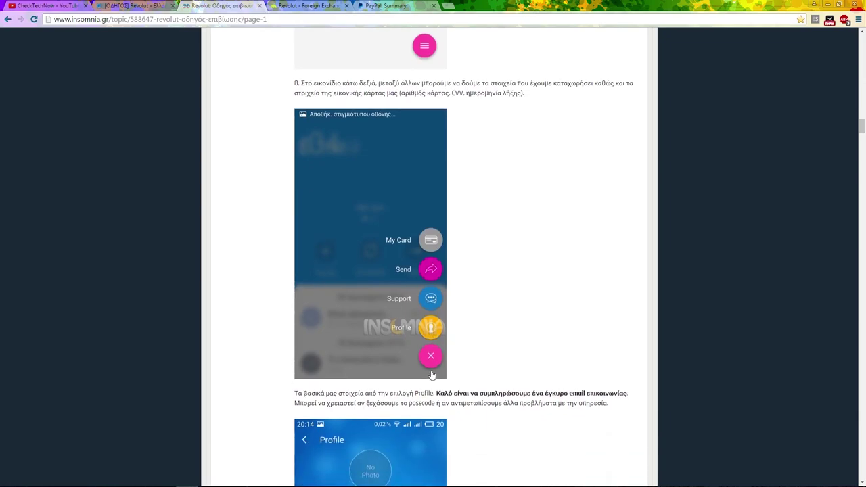
{"action": "scroll", "coordinate": [428, 360], "scroll_direction": "down", "scroll_amount": 5}
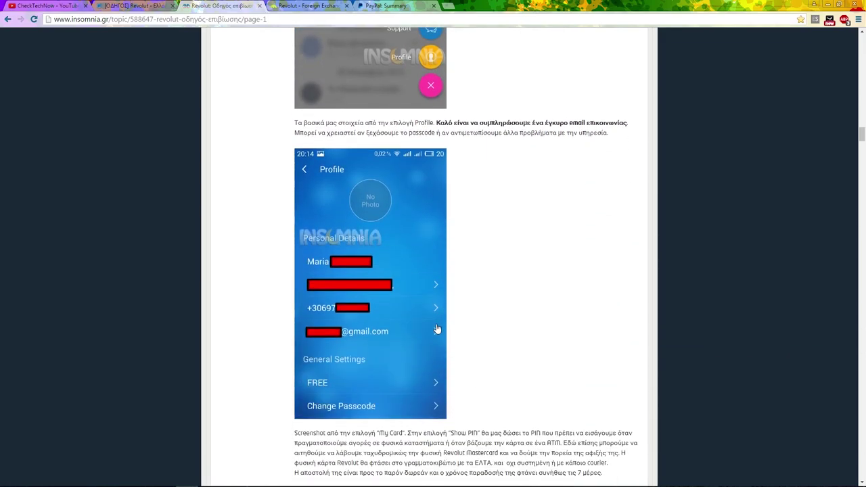
{"action": "scroll", "coordinate": [397, 285], "scroll_direction": "up", "scroll_amount": 2}
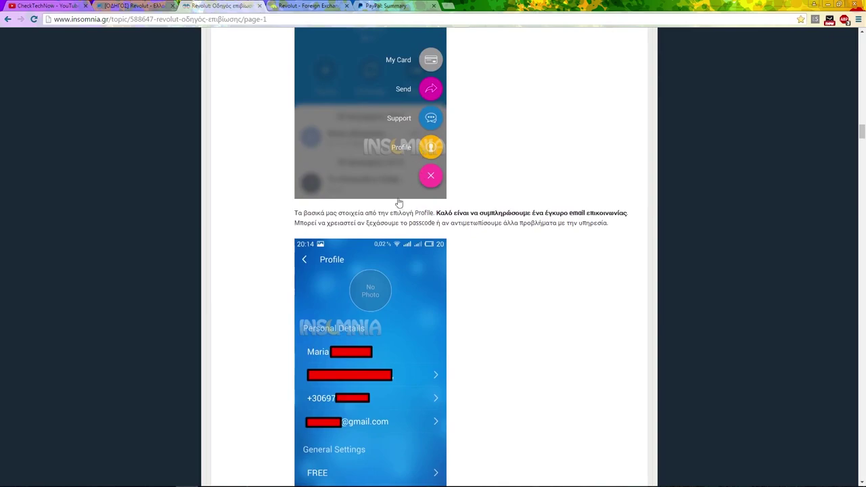
{"action": "scroll", "coordinate": [370, 327], "scroll_direction": "down", "scroll_amount": 2}
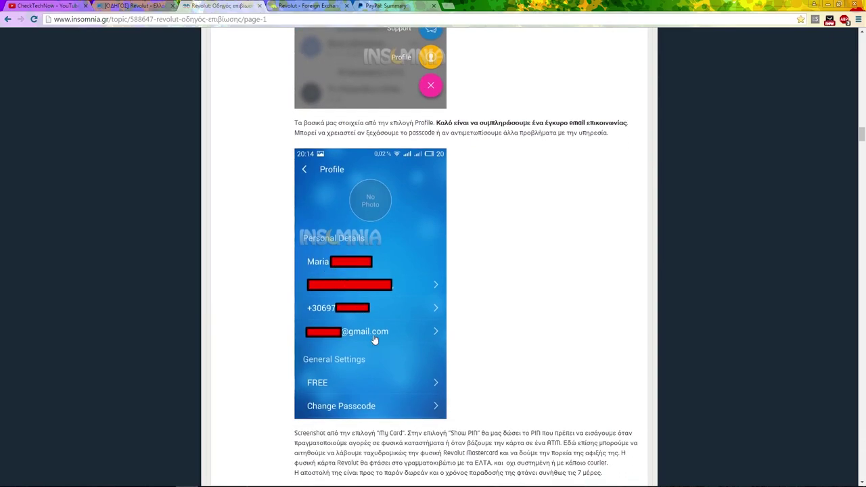
{"action": "scroll", "coordinate": [375, 338], "scroll_direction": "down", "scroll_amount": 4}
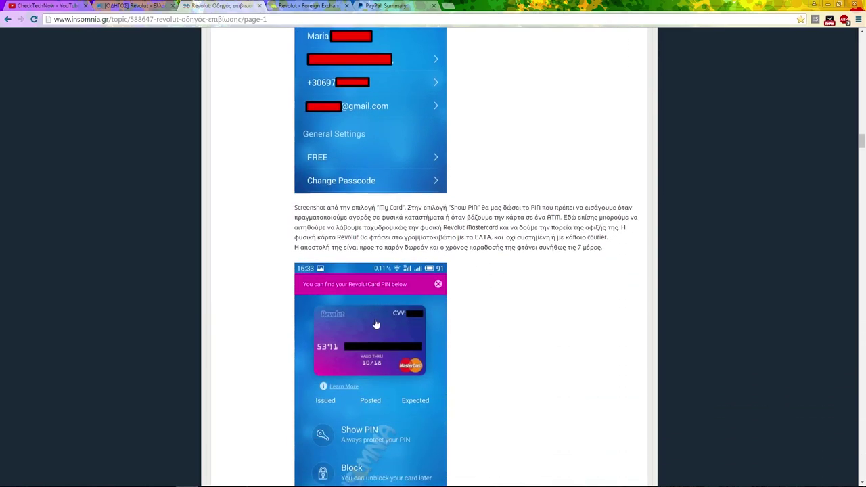
{"action": "scroll", "coordinate": [374, 291], "scroll_direction": "up", "scroll_amount": 6}
{"action": "scroll", "coordinate": [399, 271], "scroll_direction": "up", "scroll_amount": 4}
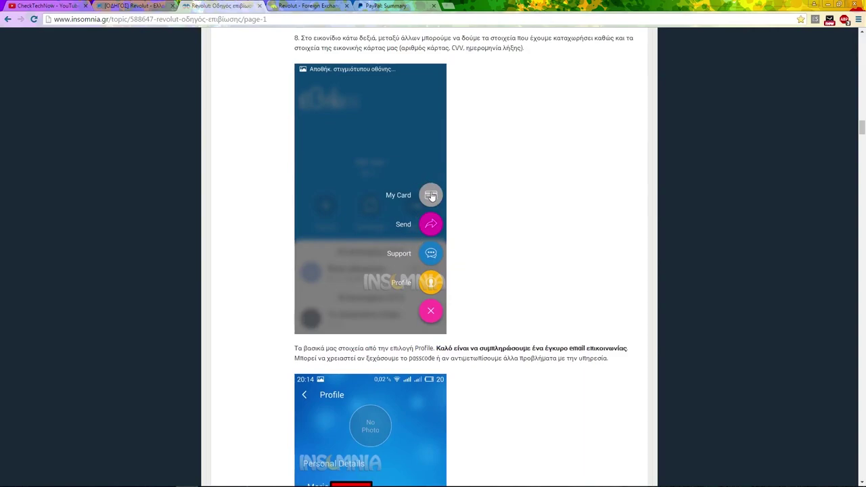
{"action": "scroll", "coordinate": [426, 223], "scroll_direction": "down", "scroll_amount": 3}
{"action": "scroll", "coordinate": [419, 270], "scroll_direction": "down", "scroll_amount": 8}
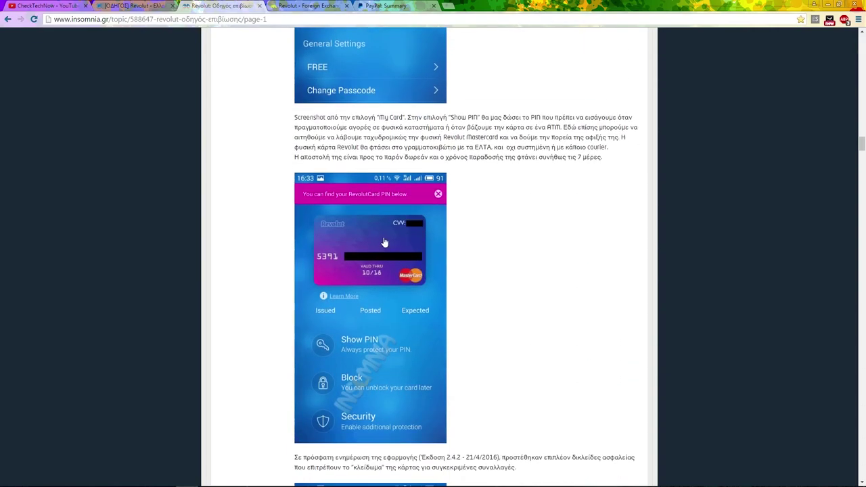